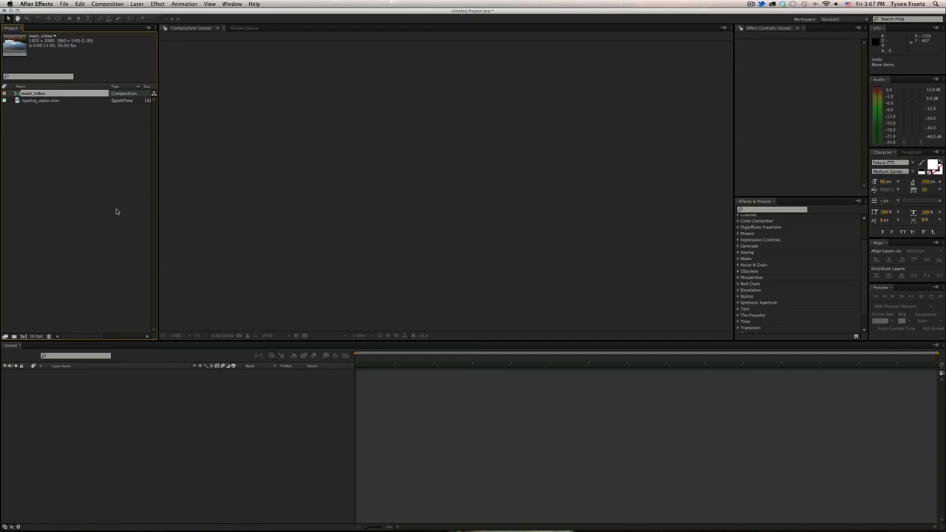
Open the main_video composition with its rippling_water footage, then switch to Safari.
left_click(44, 120)
double_click(33, 93)
left_click_drag(429, 234, 432, 231)
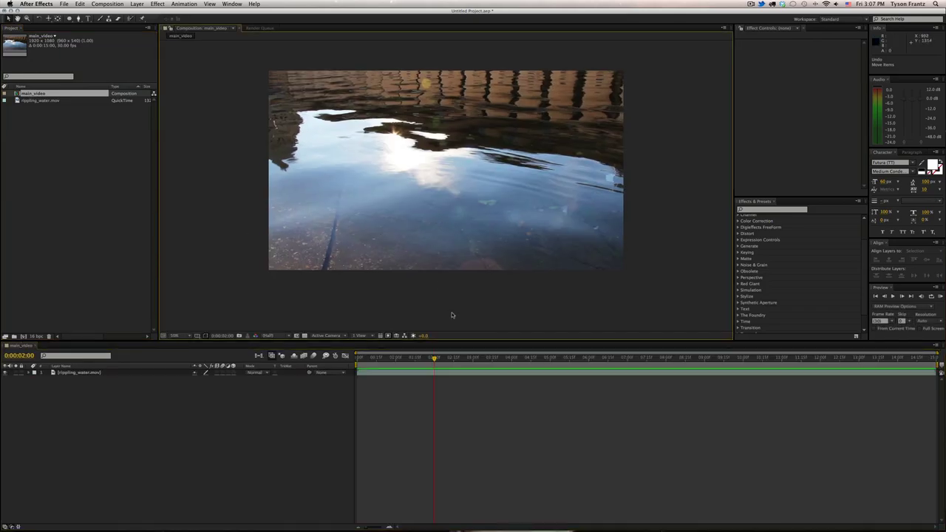
key("super+Tab")
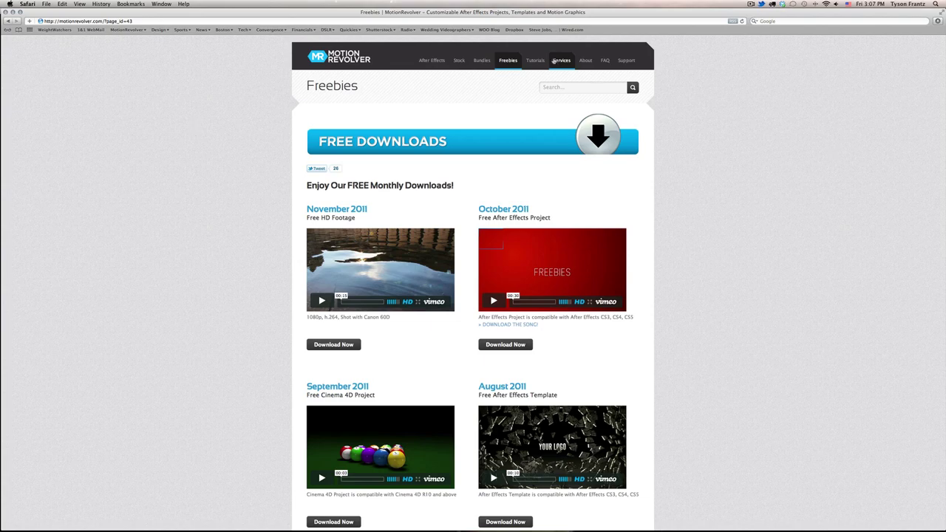
scroll(272, 256, "down", 2)
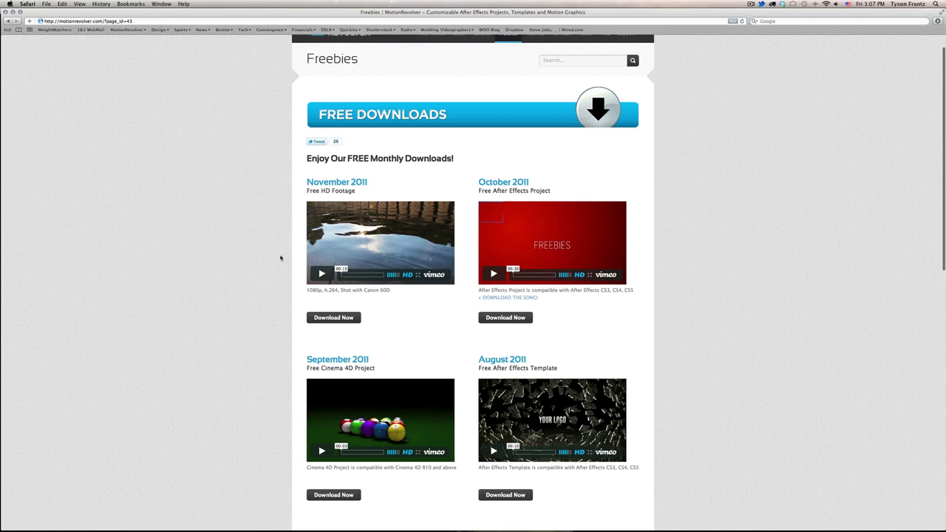
scroll(281, 258, "down", 5)
scroll(272, 260, "up", 3)
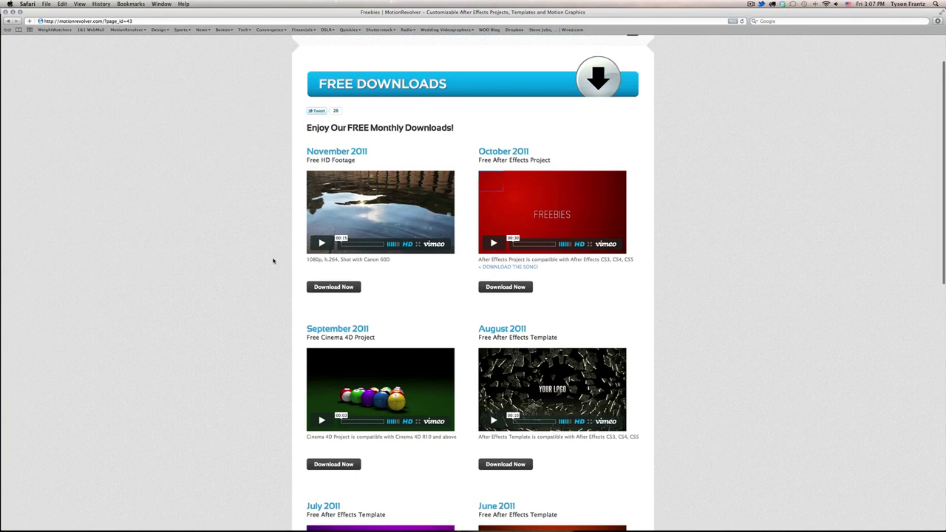
scroll(272, 261, "down", 2)
scroll(273, 260, "down", 8)
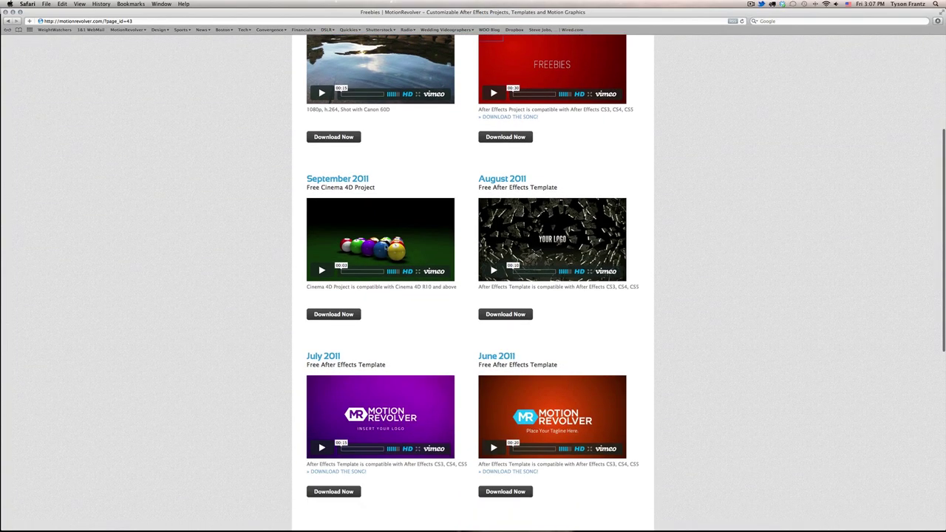
scroll(182, 307, "down", 15)
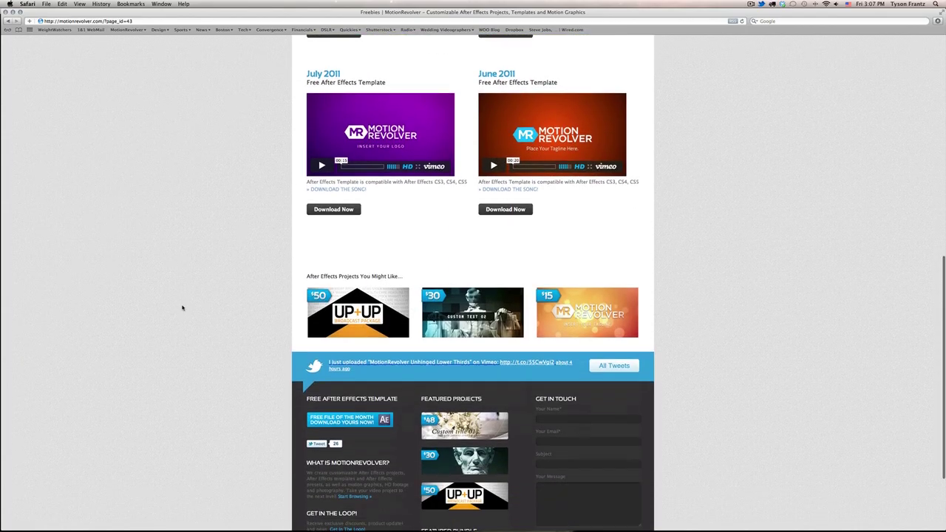
scroll(182, 308, "up", 10)
scroll(183, 309, "up", 20)
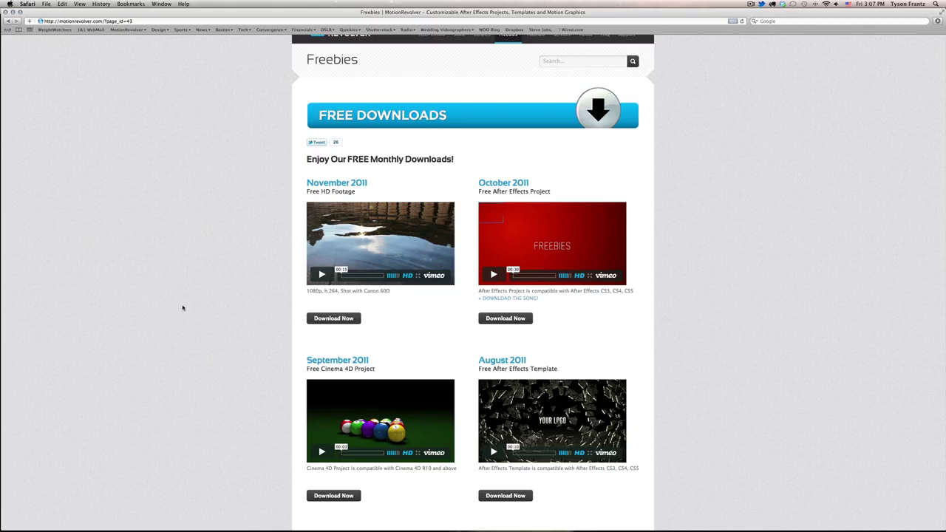
scroll(182, 308, "down", 12)
scroll(182, 309, "up", 9)
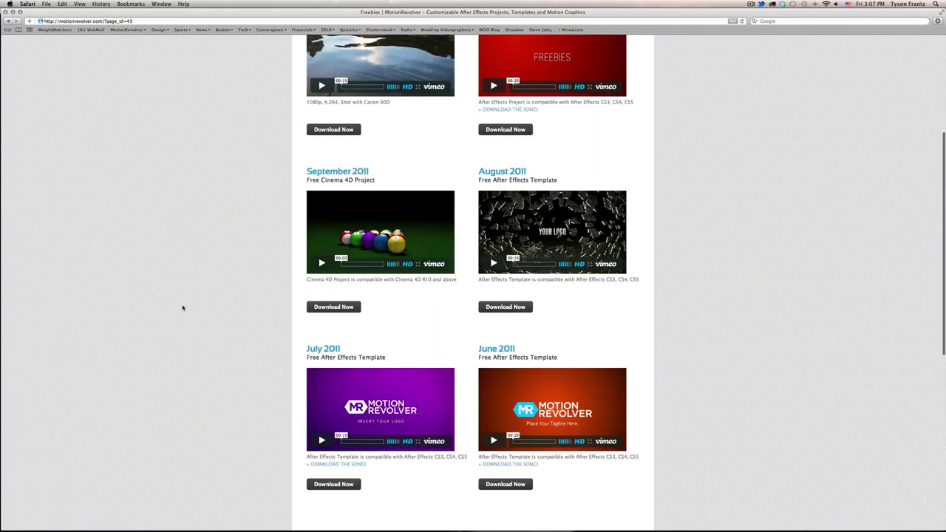
scroll(183, 309, "up", 9)
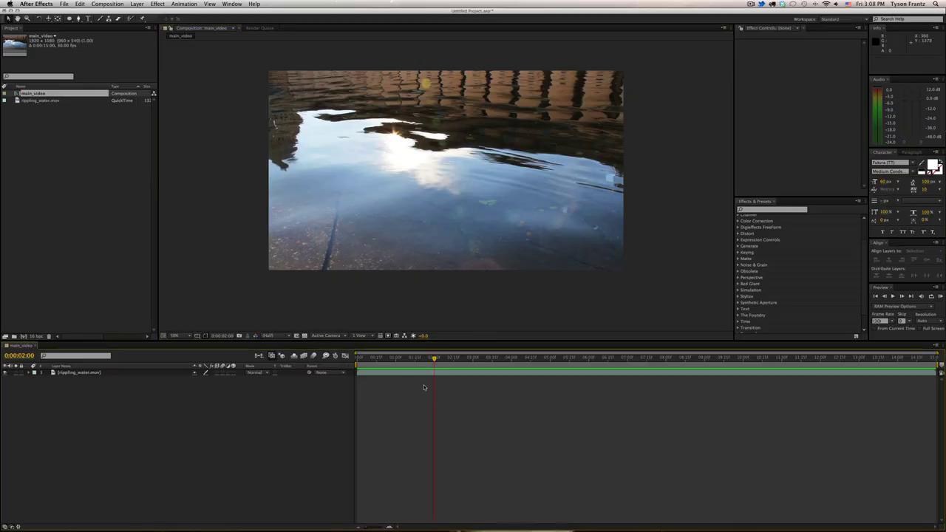
Scrub and RAM-preview all 450 frames of the rippling water footage, then scrub toward 0:00:07:15.
left_click(436, 362)
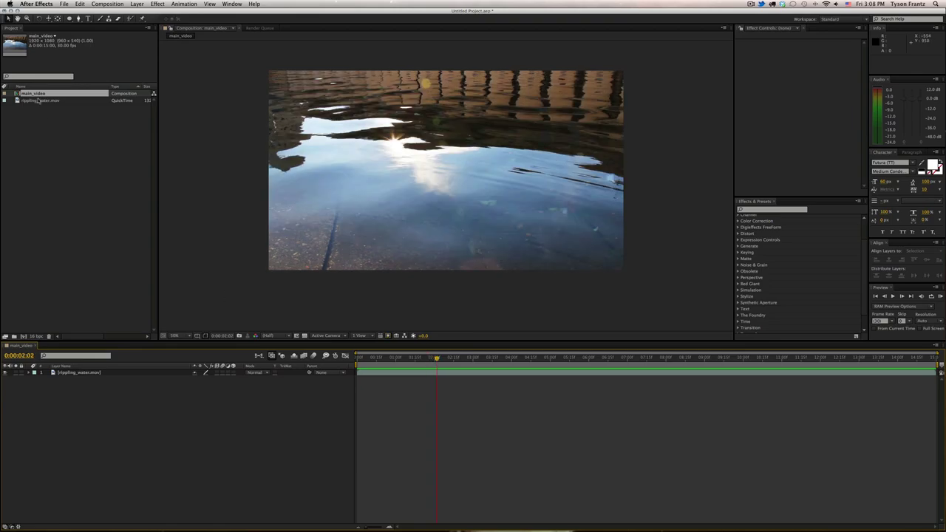
left_click(428, 360)
left_click_drag(428, 360, 357, 360)
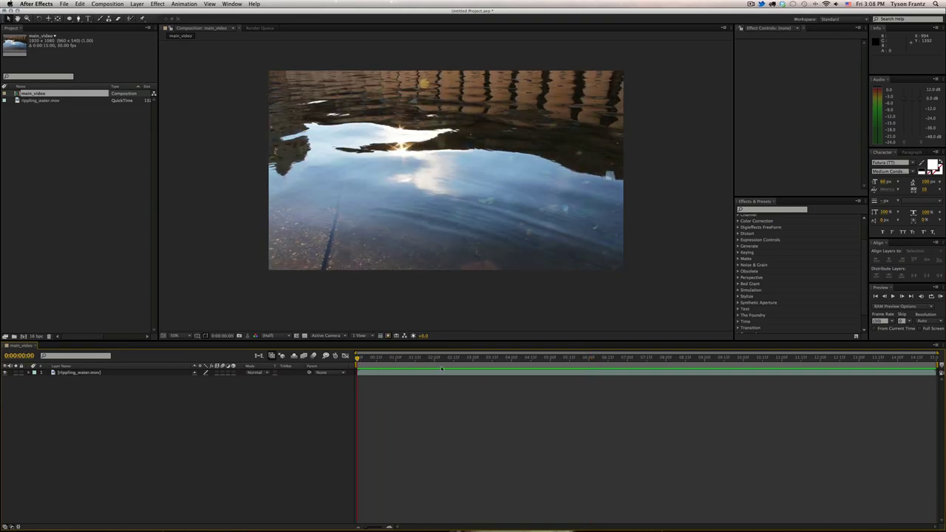
key("space")
left_click_drag(478, 359, 646, 395)
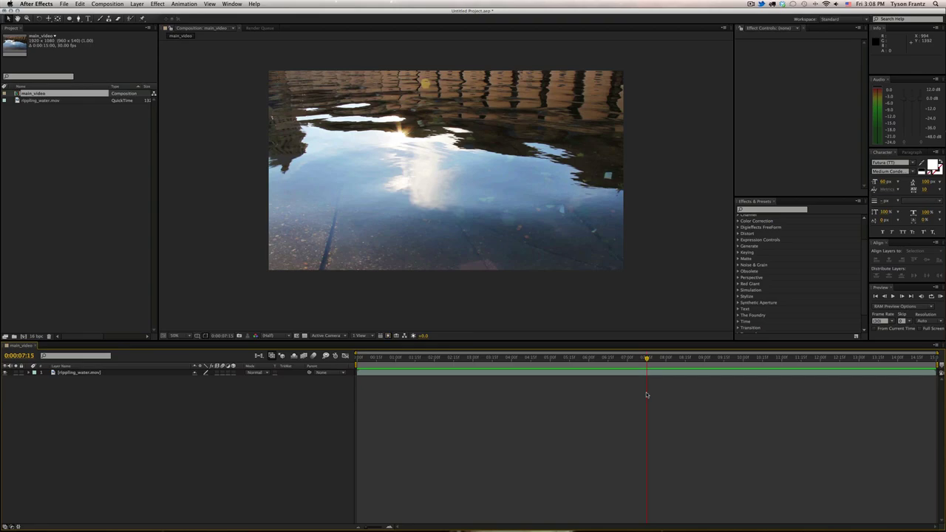
Split the selected rippling_water.mov layer at 0:00:07:15 with Cmd+Shift+D.
left_click(632, 374)
left_click(606, 436)
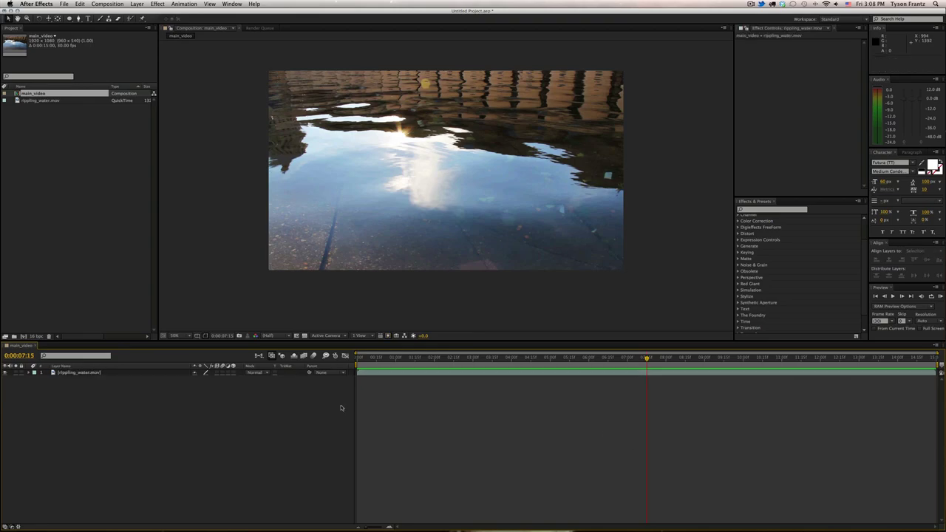
left_click(394, 373)
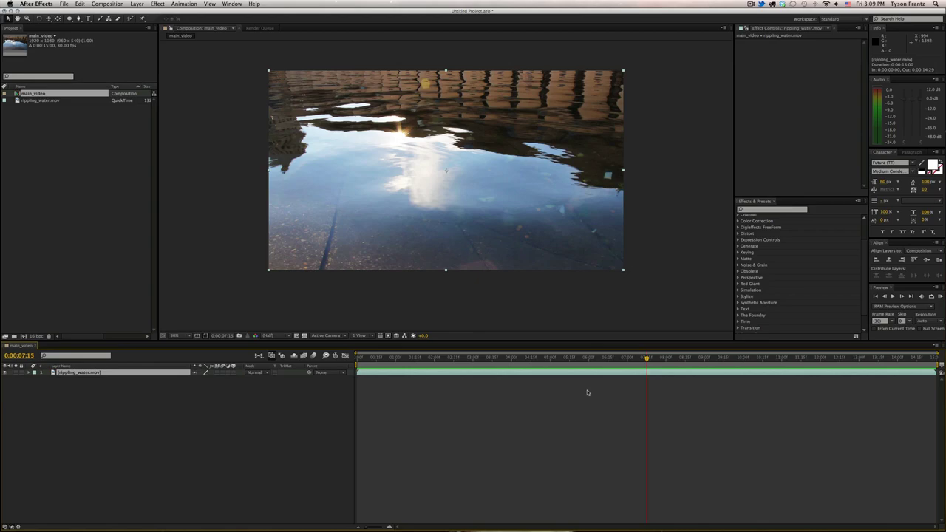
key("super+shift+d")
Inspect the two resulting layers by selecting layer 2, then layer 1.
left_click(533, 406)
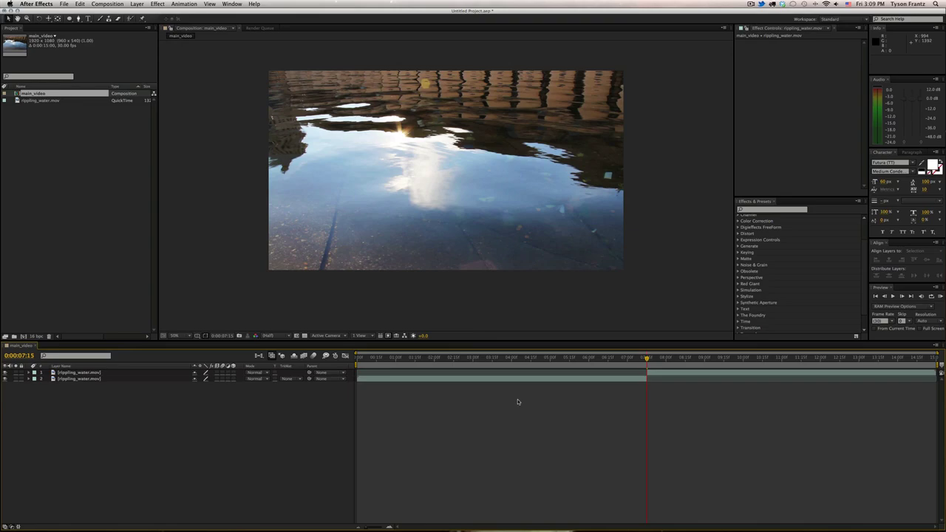
left_click(611, 380)
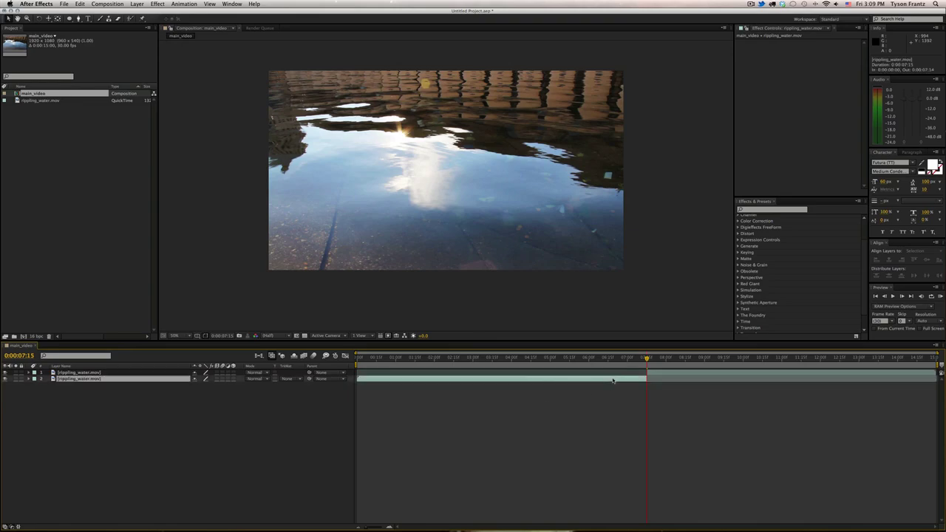
left_click(618, 406)
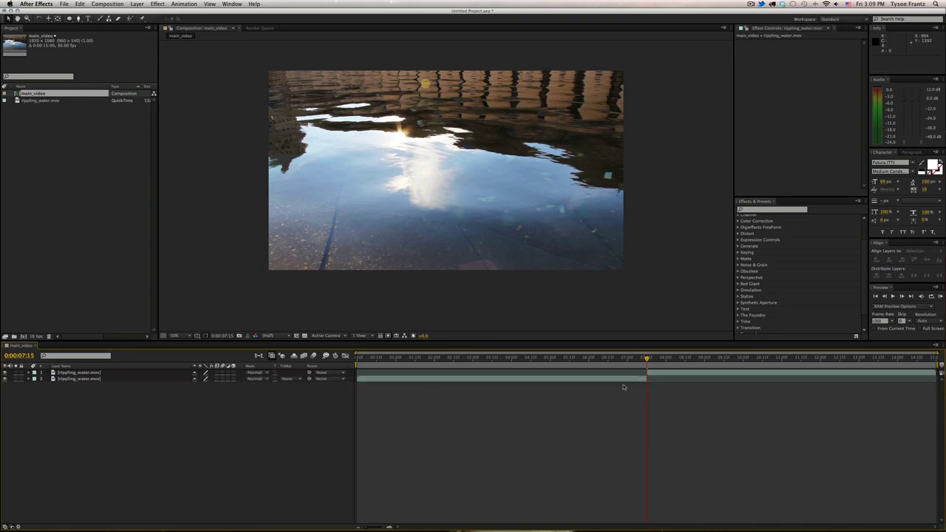
left_click(664, 374)
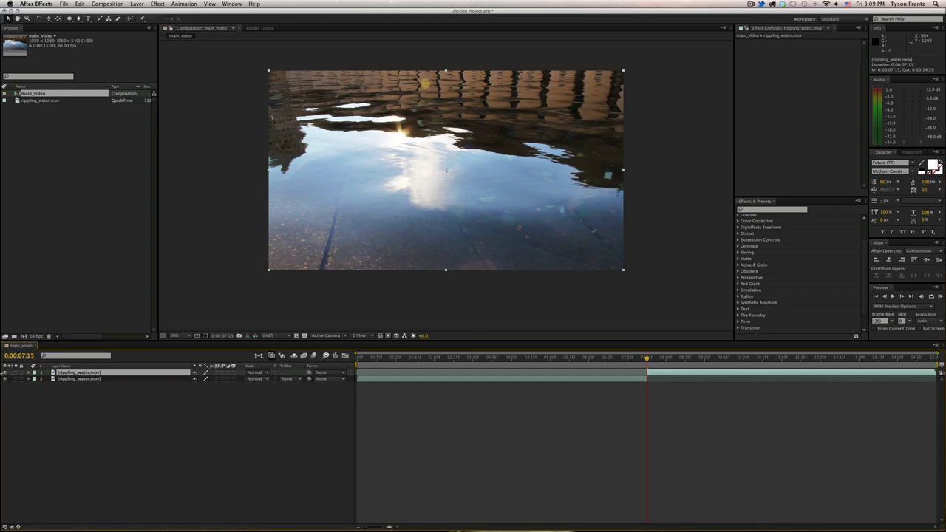
Undo a stray layer move, shift layer 2 to begin at 0:00:07:15, and check the comp end.
left_click_drag(679, 373, 583, 379)
key("cmd+z")
left_click(360, 358)
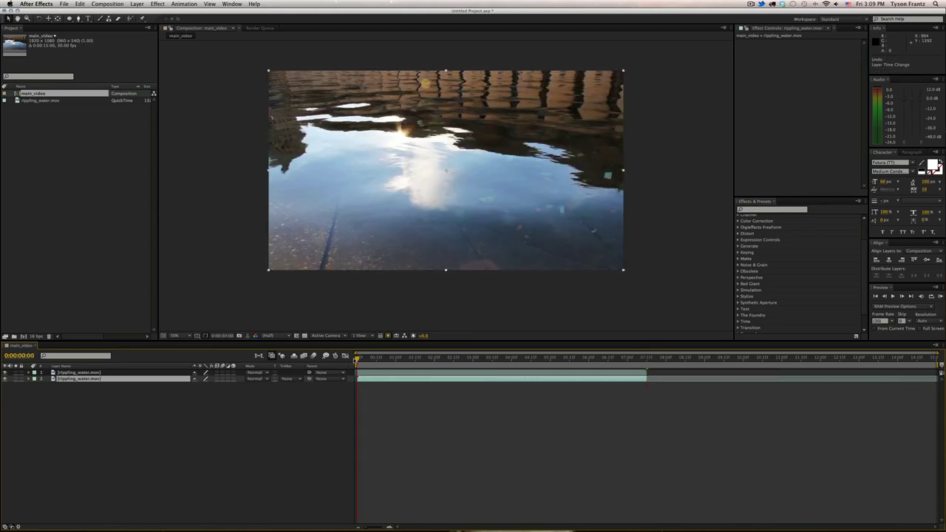
left_click(383, 373)
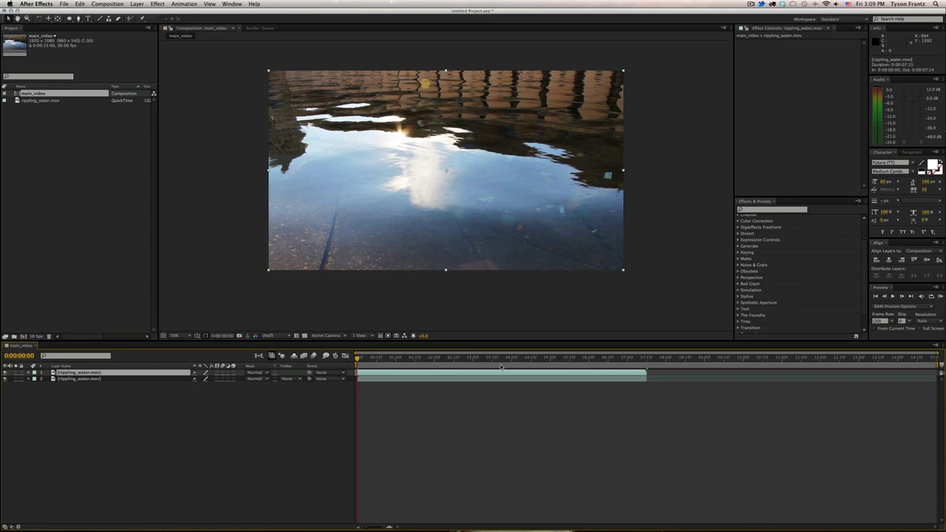
left_click(375, 381)
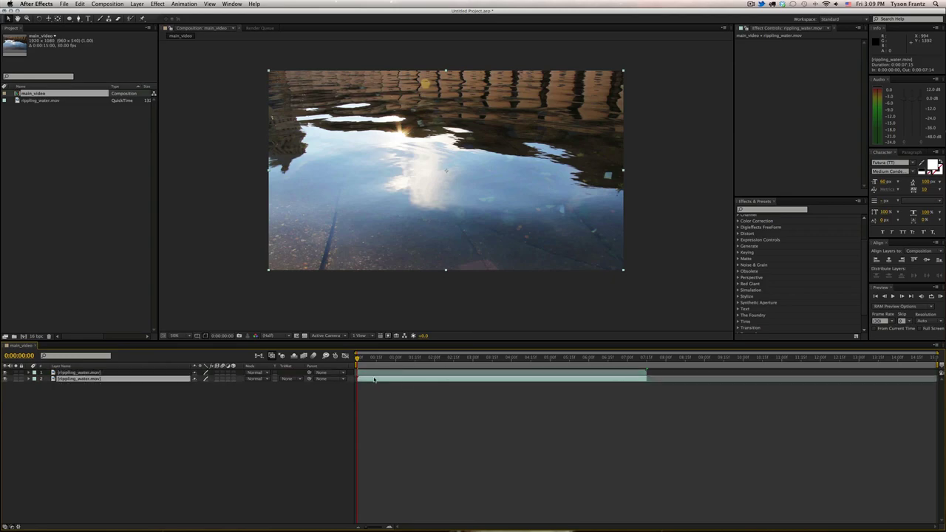
left_click_drag(374, 380, 660, 376)
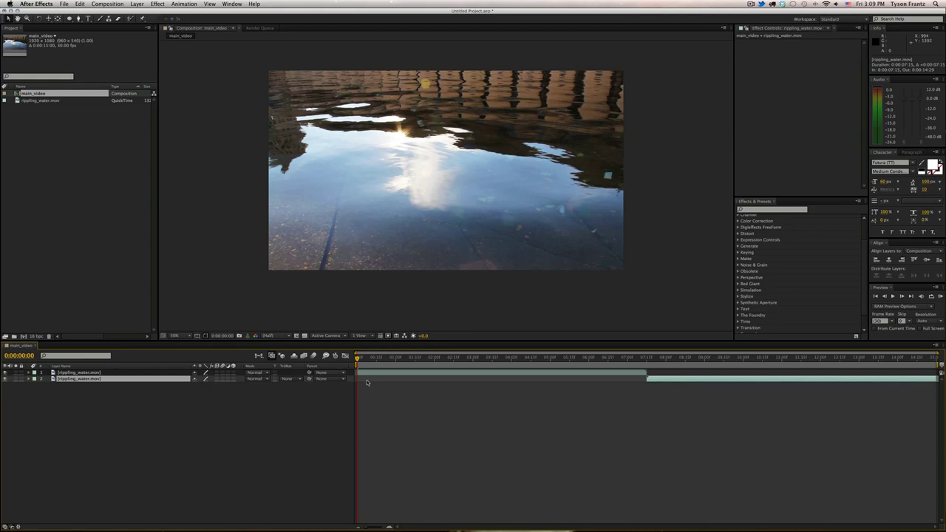
key("End")
Start layer 2 at 0:00:06:15 to overlap layer 1, and reveal layer 1's Opacity.
left_click_drag(564, 362, 647, 360)
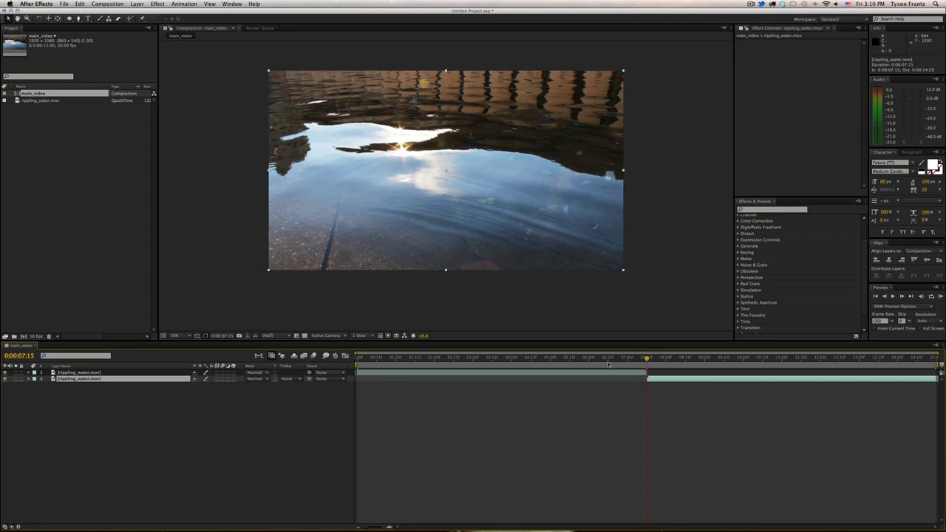
left_click_drag(638, 360, 607, 365)
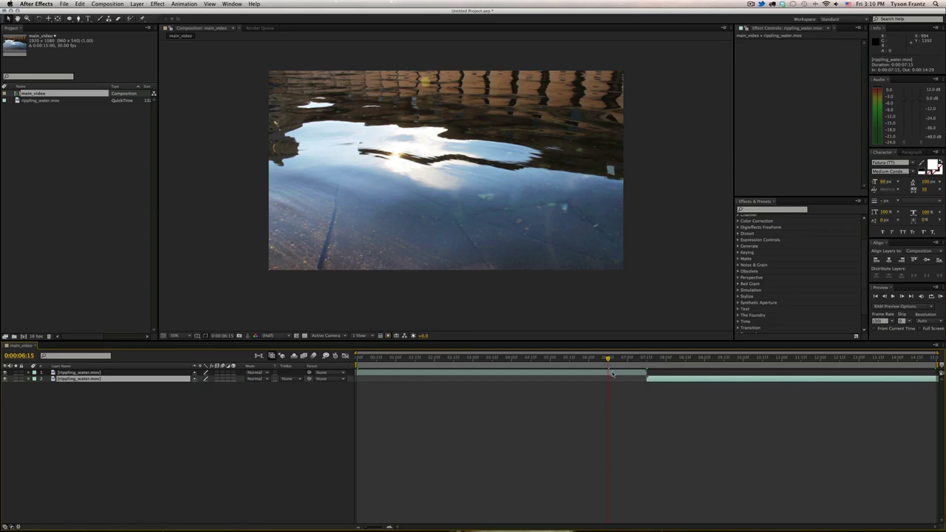
left_click(613, 373)
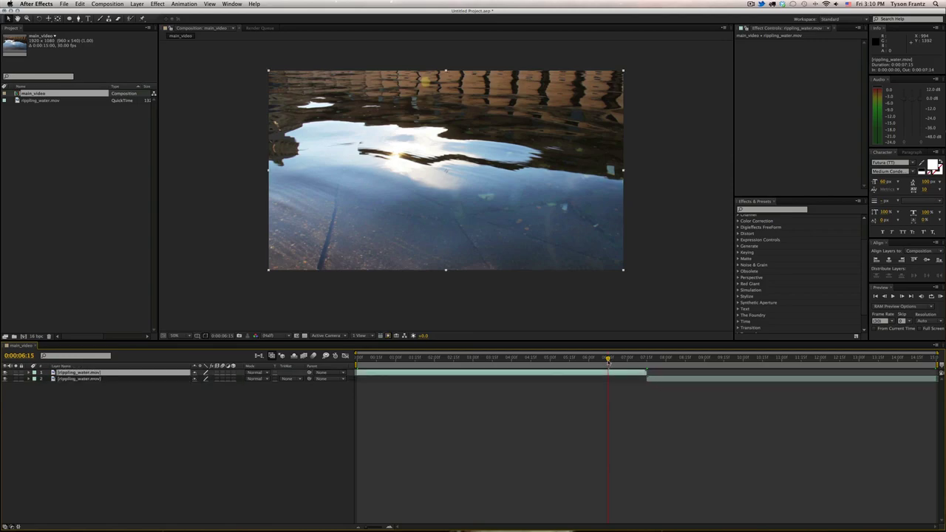
left_click_drag(655, 380, 632, 382)
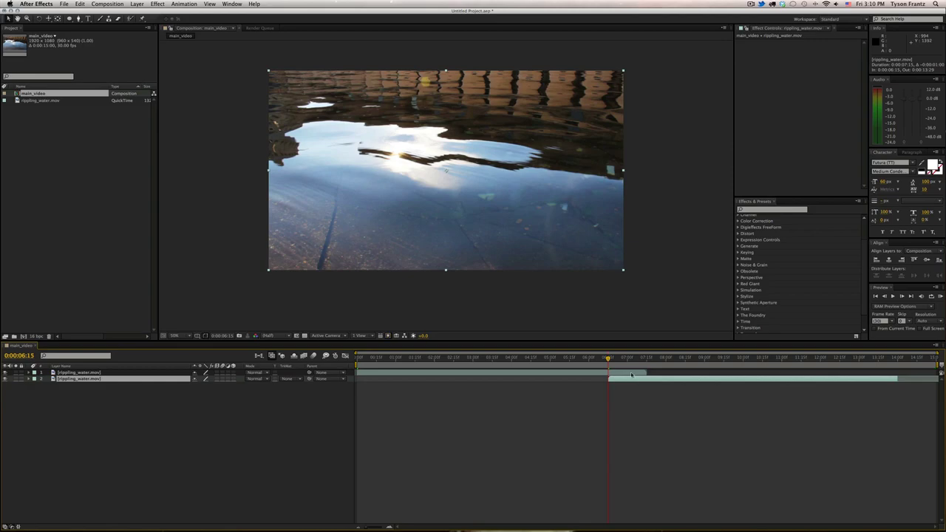
left_click(633, 374)
key("t")
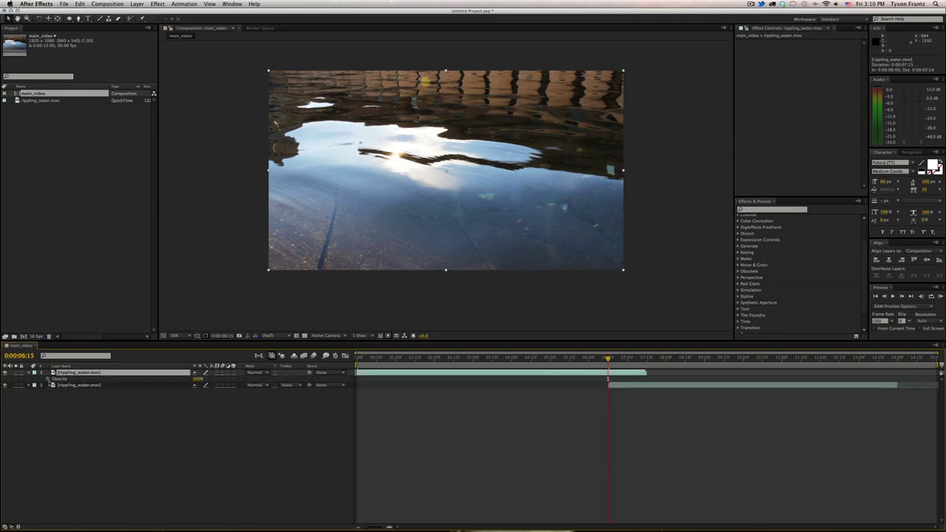
Keyframe layer 1's Opacity from 100% at 0:00:06:15 down to 0% at 0:00:07:14.
left_click(48, 379)
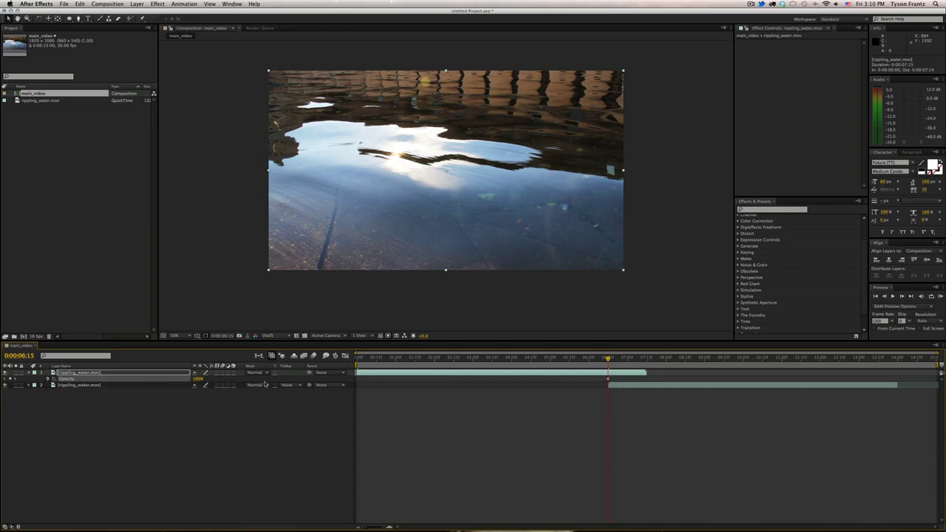
key("shift+Page_Down")
left_click_drag(621, 358, 644, 359)
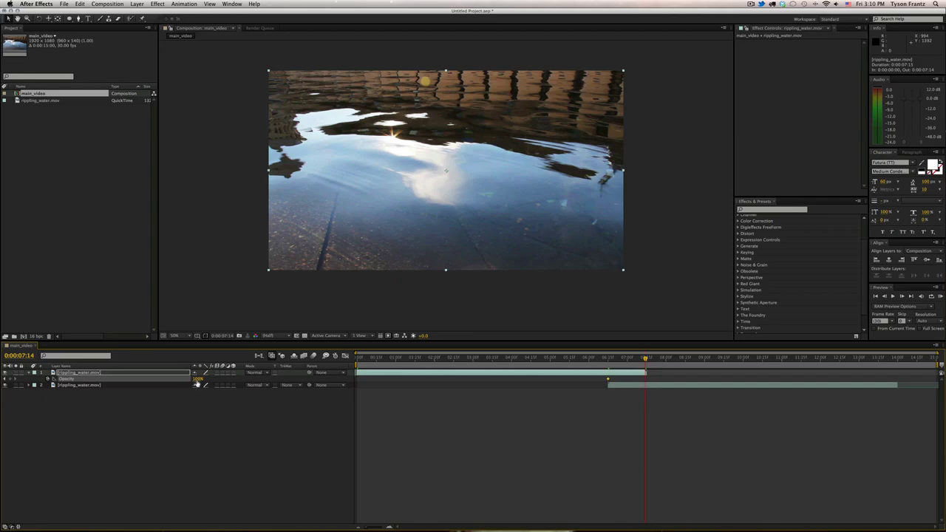
left_click(197, 379)
type("0")
key("Return")
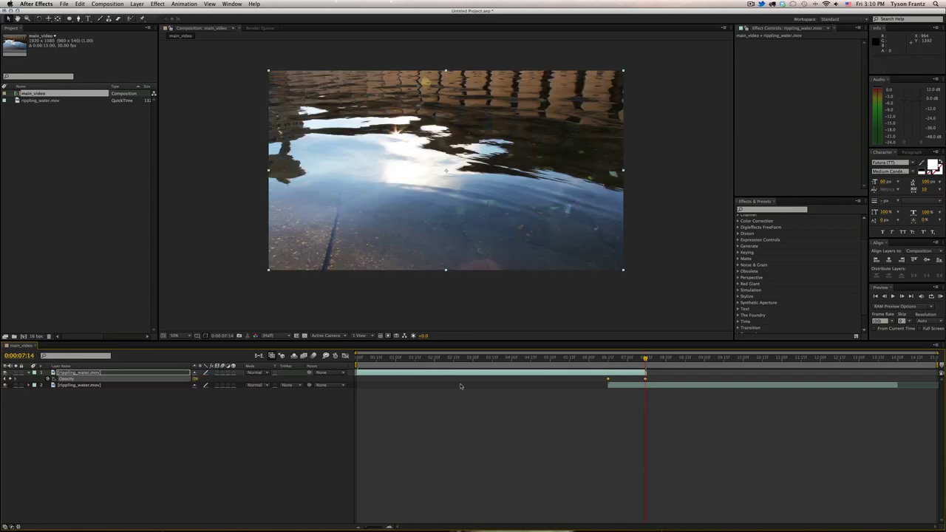
left_click_drag(636, 360, 608, 361)
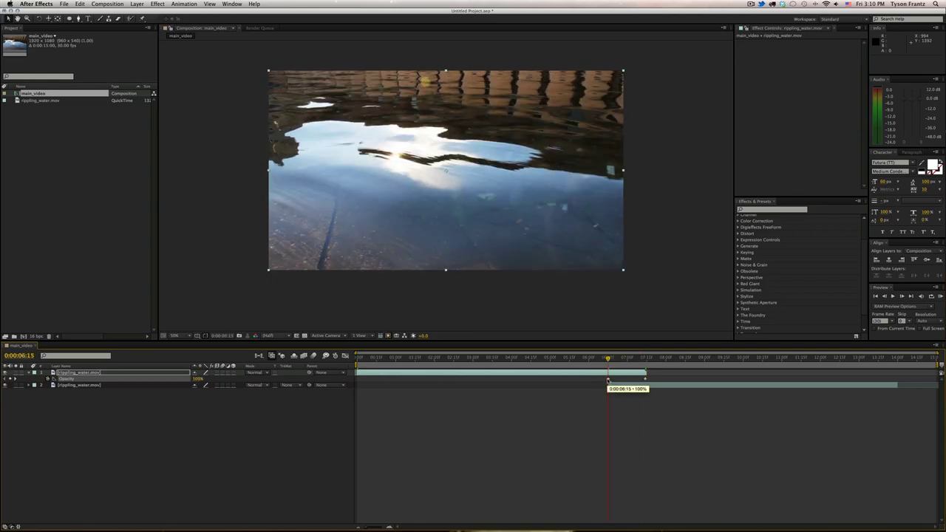
Apply Easy Ease Out to the 0:00:06:15 Opacity keyframe and check the fade at 0:00:06:28.
right_click(608, 381)
left_click(608, 382)
right_click(609, 382)
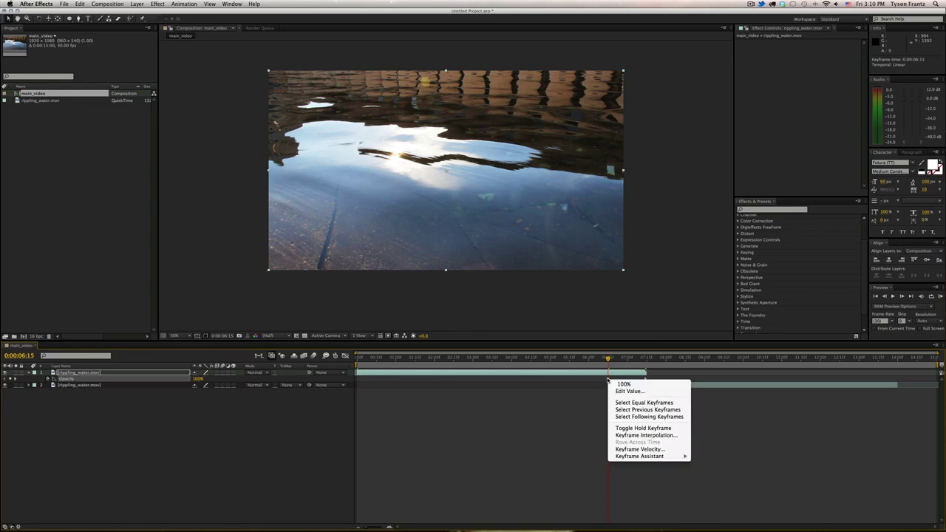
mouse_move(651, 457)
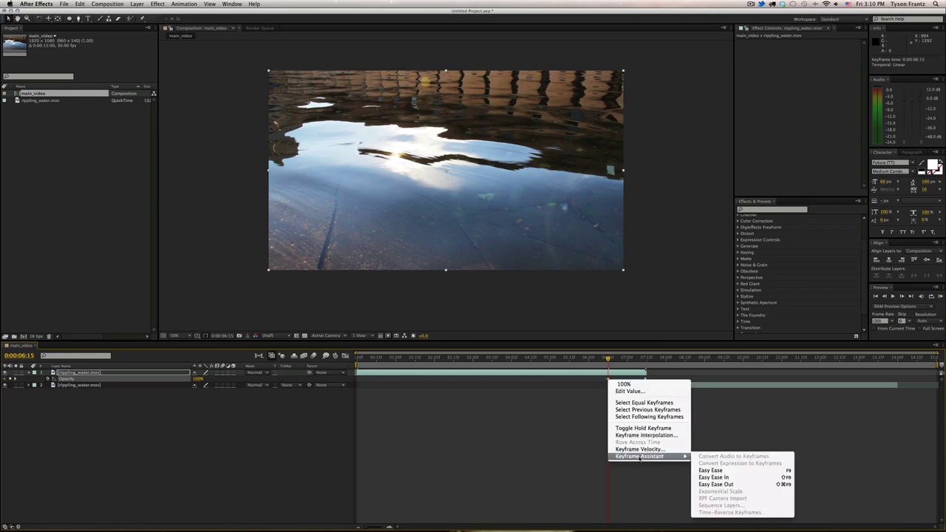
left_click(776, 485)
left_click(671, 418)
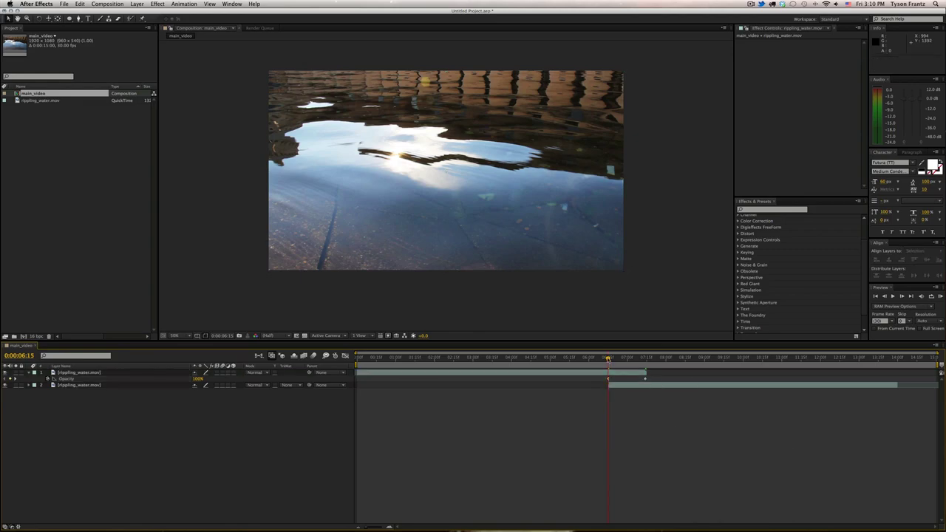
left_click_drag(608, 358, 701, 355)
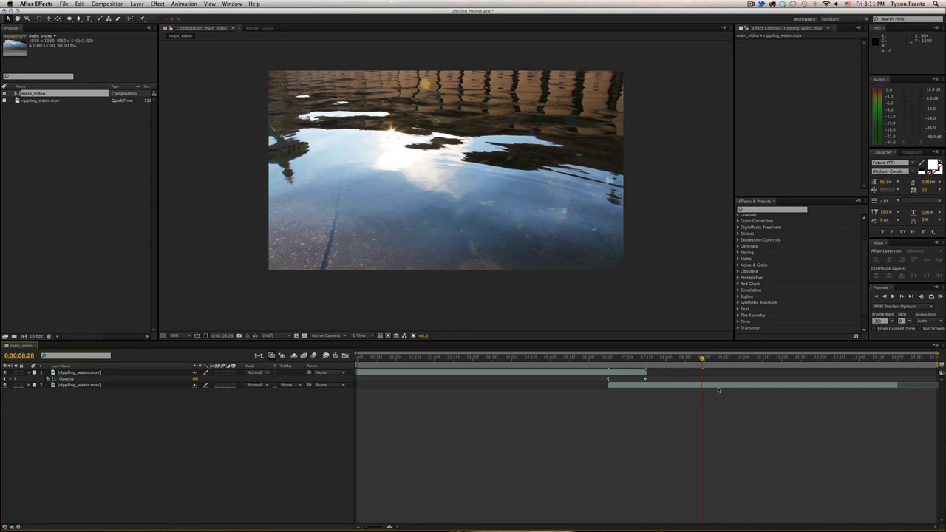
Set the main_video duration to 0:00:14:00 in Composition Settings, then move to 0:00:08:13.
left_click(710, 386)
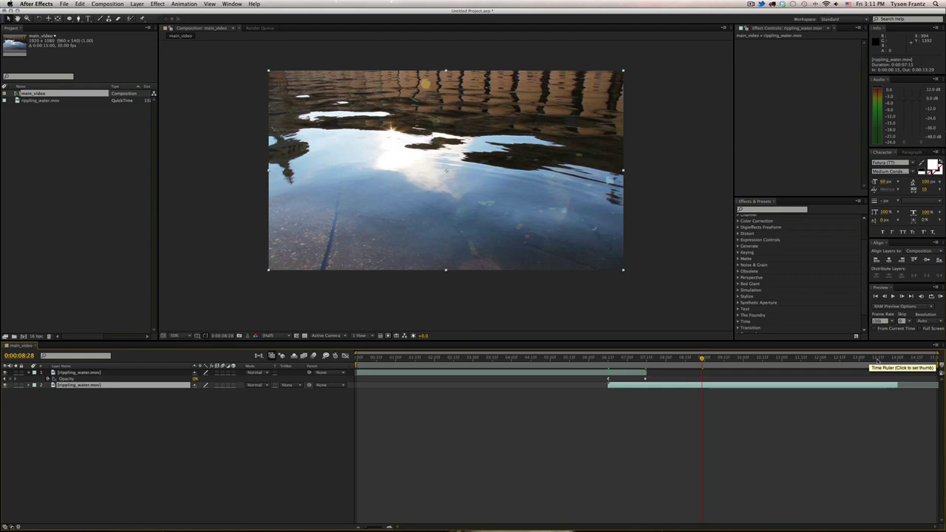
key("super+k")
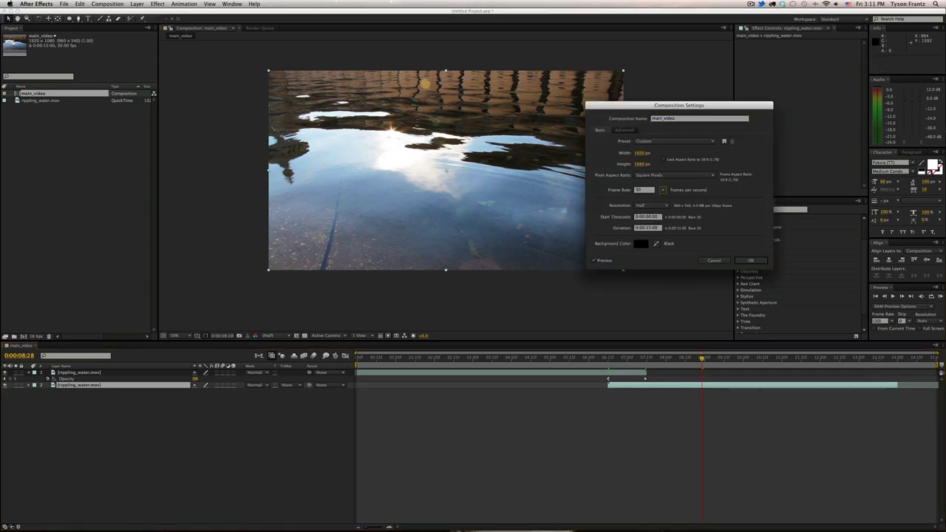
left_click(647, 228)
key("Return")
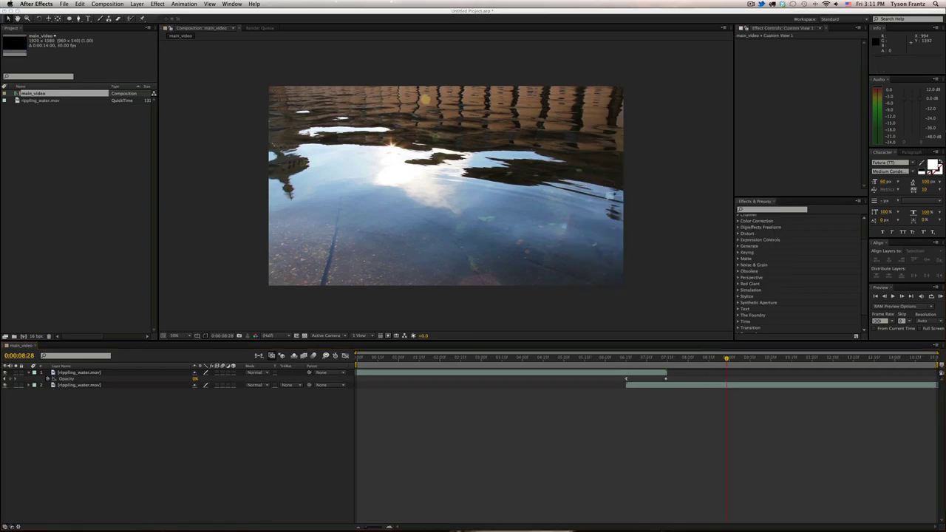
left_click_drag(727, 358, 937, 364)
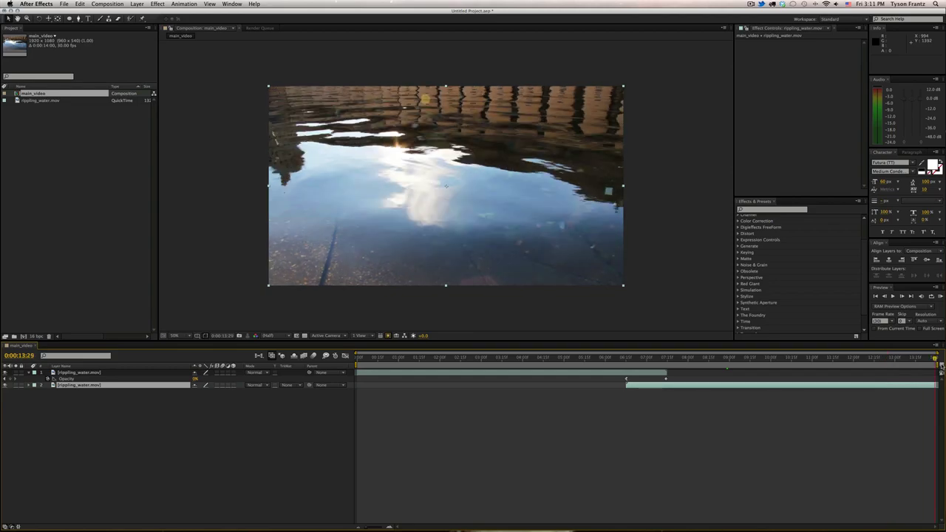
RAM-preview the 14-second loop, collapse layer 1's Opacity, and move to 0:00:00:10.
key("space")
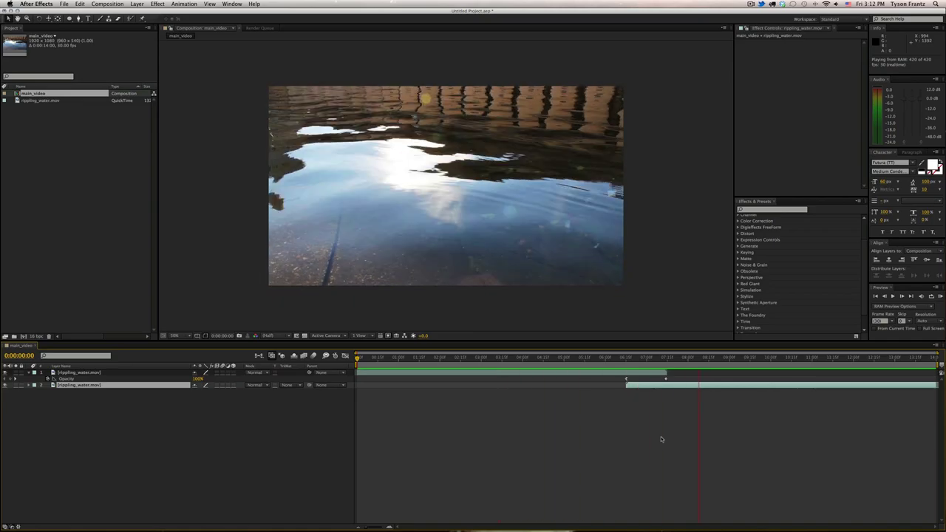
key("space")
left_click(29, 372)
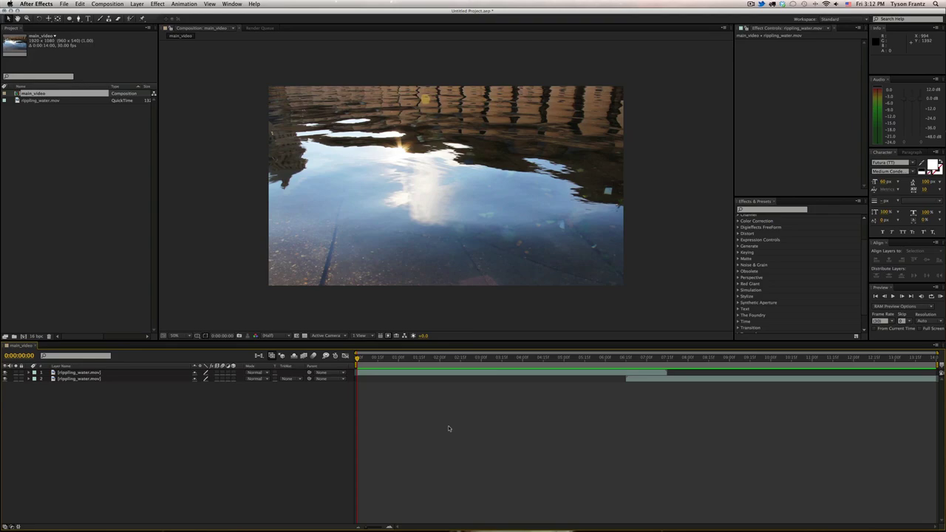
left_click_drag(379, 361, 371, 362)
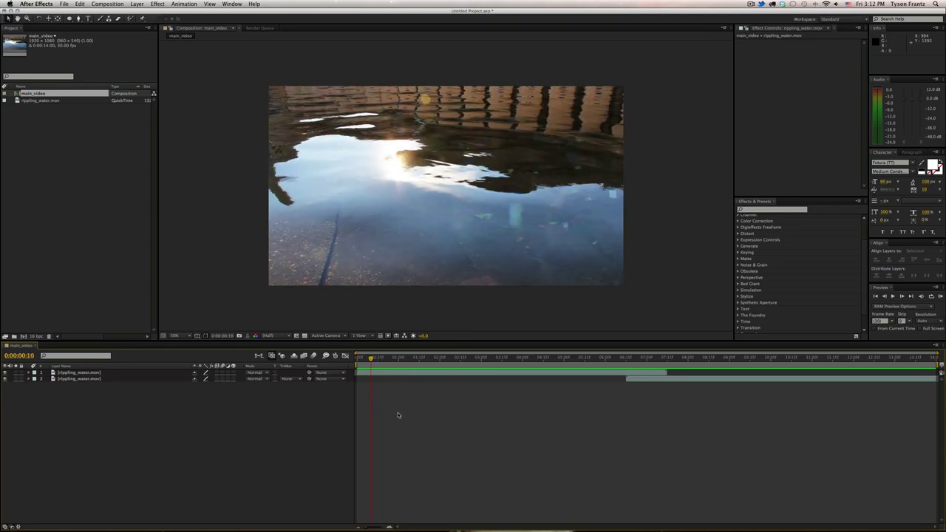
Close main_video and start a new composition named 'patticles', tabbing to the duration field.
key("super+w")
left_click(75, 233)
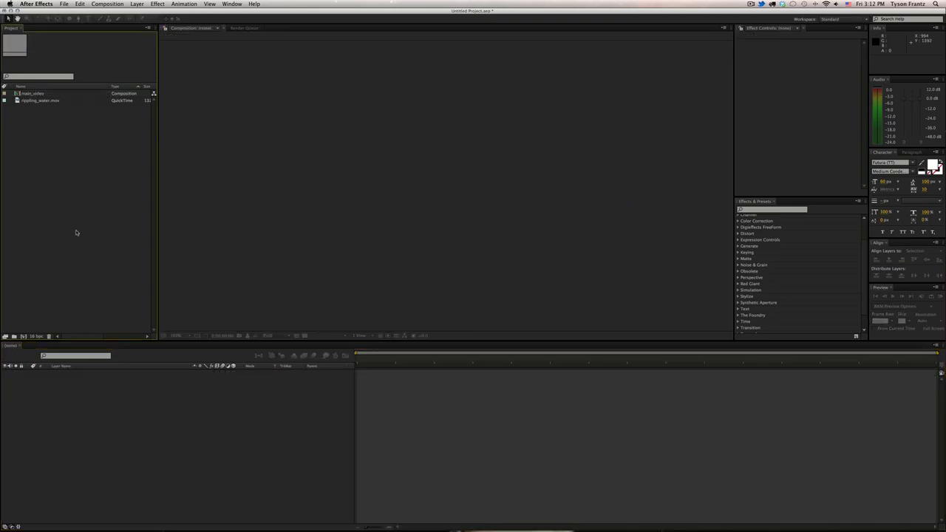
key("super+n")
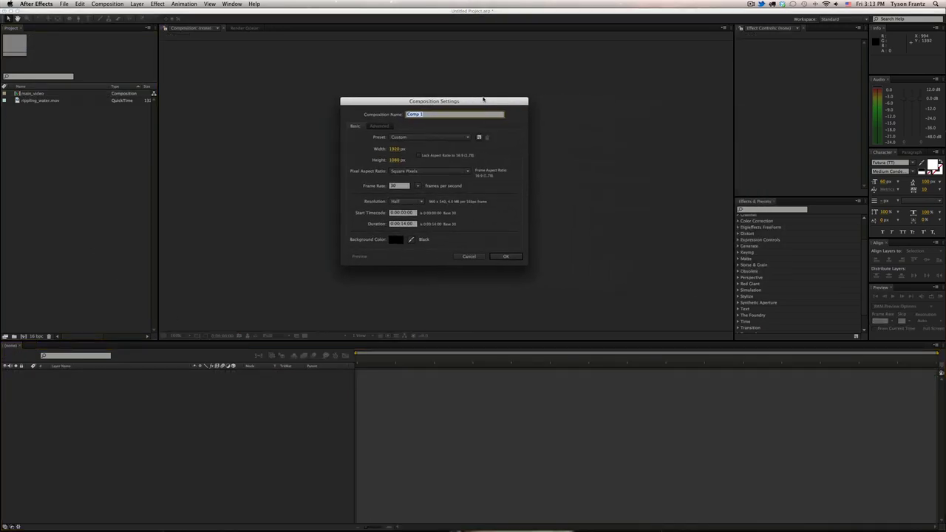
type("pattic")
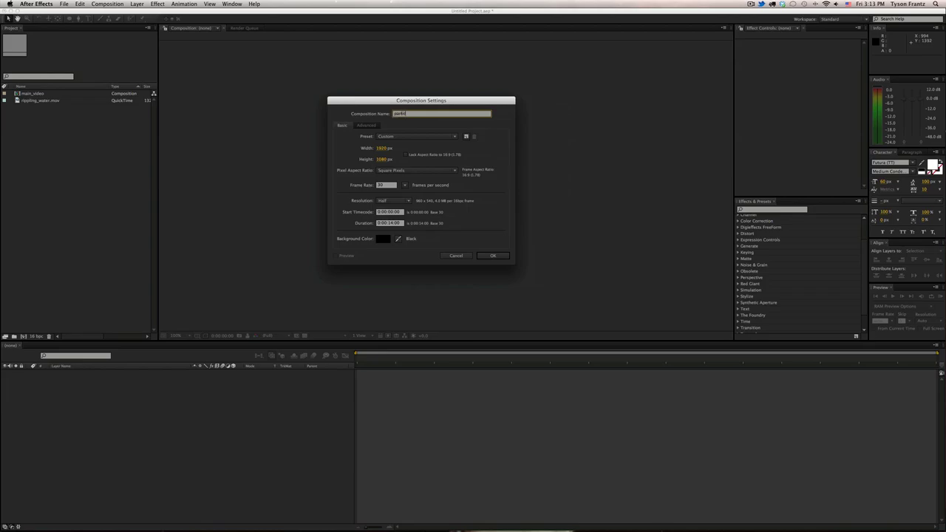
type("les")
key("Tab")
key("Tab")
key("Tab")
key("Tab")
key("Tab")
key("Tab")
key("Tab")
key("Tab")
key("Tab")
Create the 14-second particles composition and add a black solid layer to it.
key("Right")
key("Return")
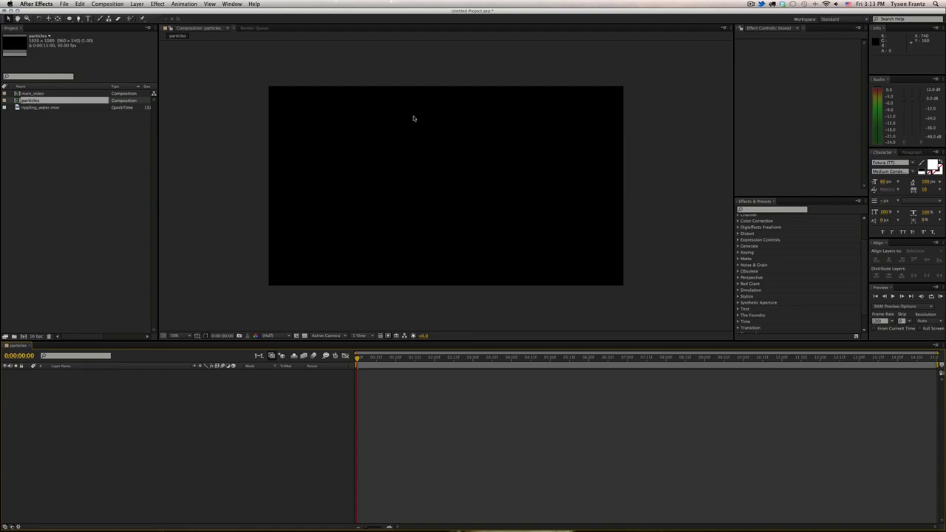
left_click(350, 220)
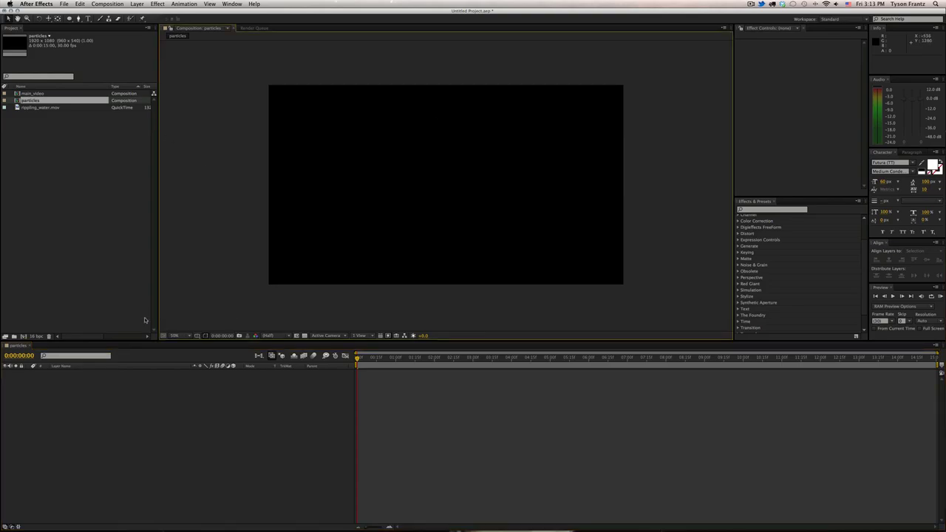
key("super+y")
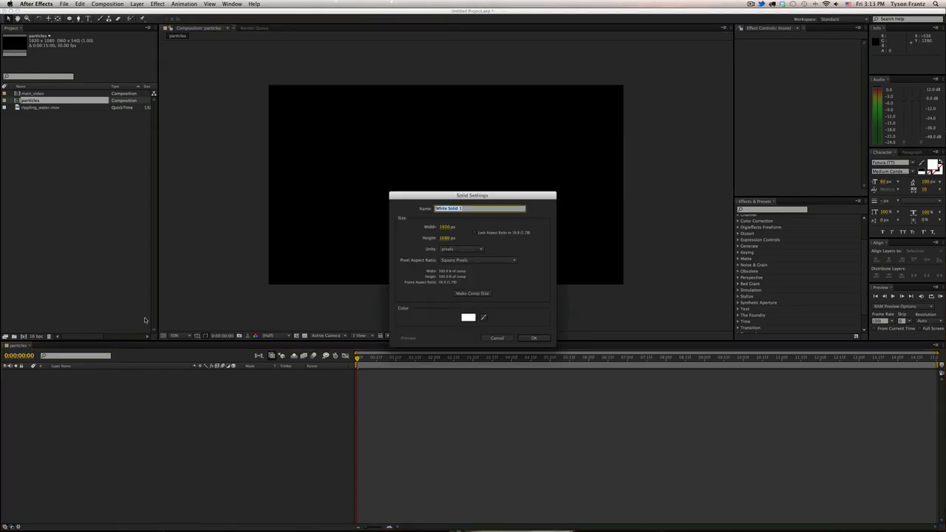
left_click(469, 318)
left_click(591, 302)
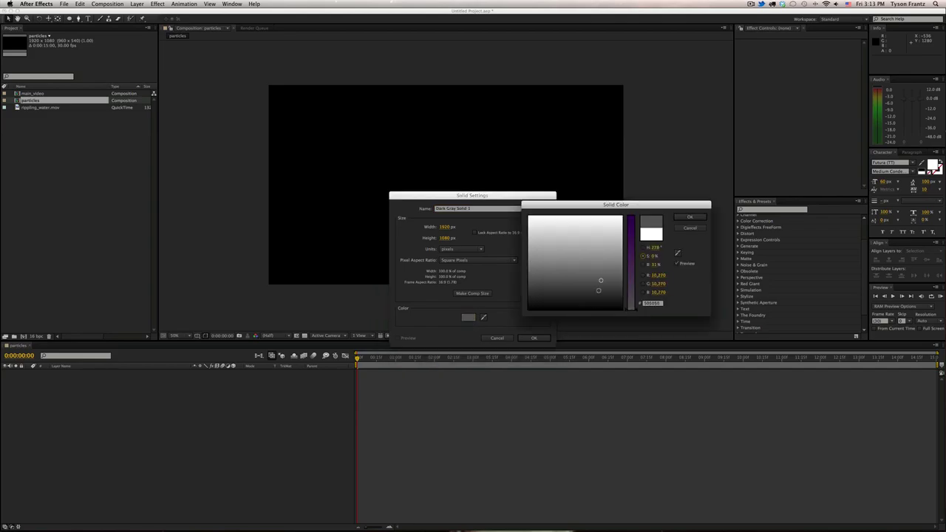
key("Return")
key("Return")
Apply Trapcode Particular to Black Solid 1 and view the particles at 0:00:00:29.
left_click(157, 4)
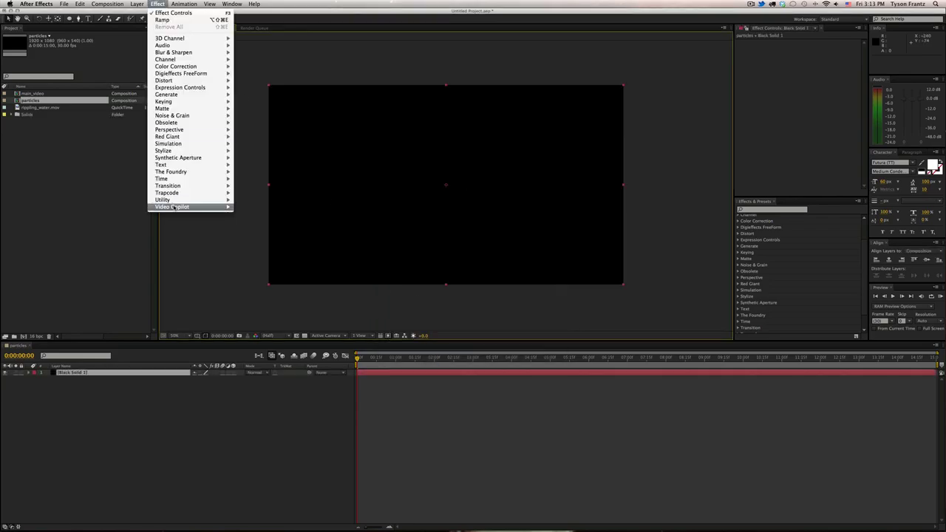
mouse_move(215, 193)
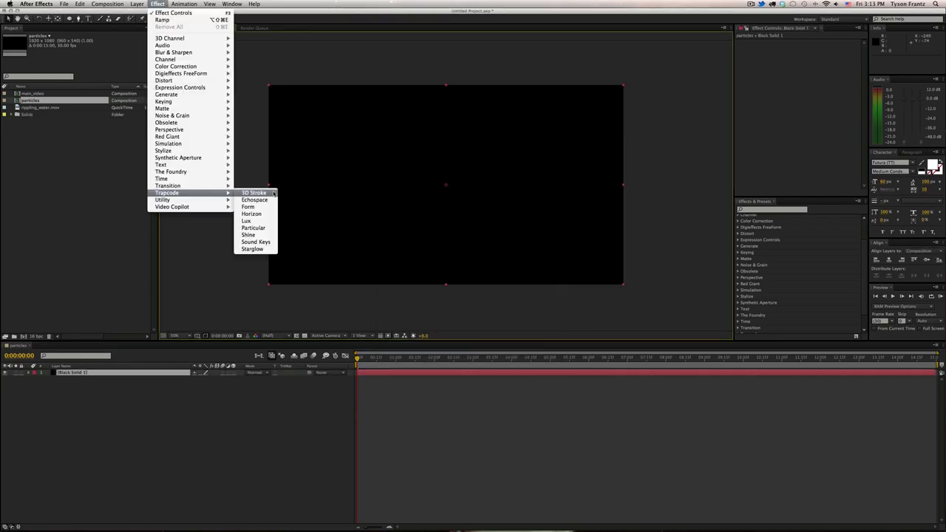
left_click(263, 228)
left_click(396, 363)
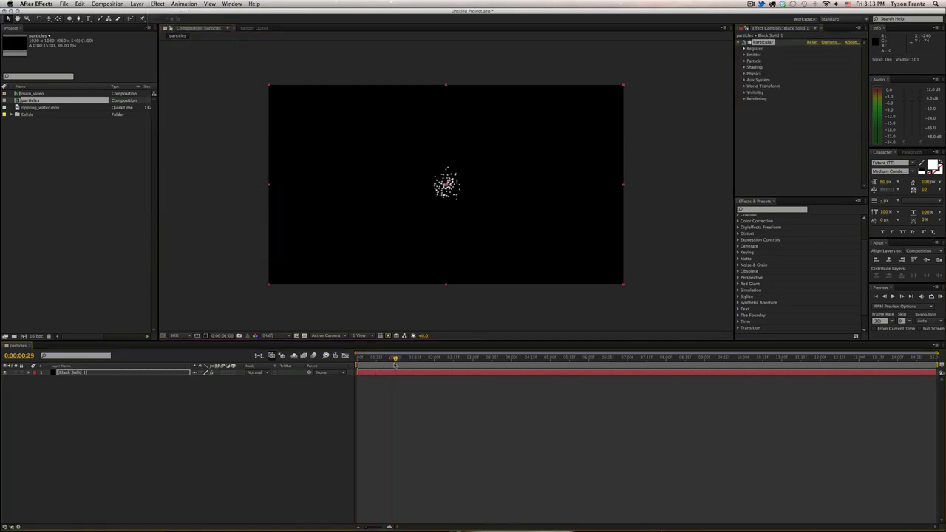
left_click_drag(395, 364, 551, 366)
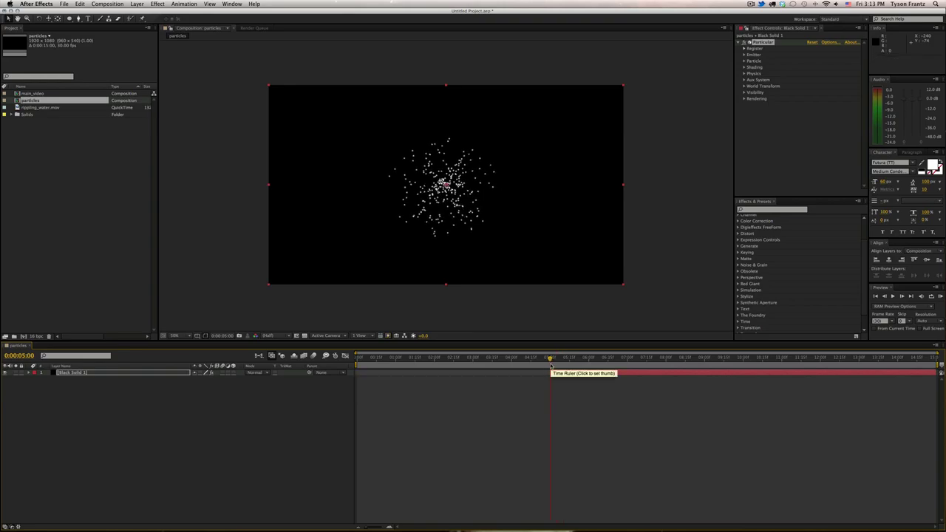
key("Home")
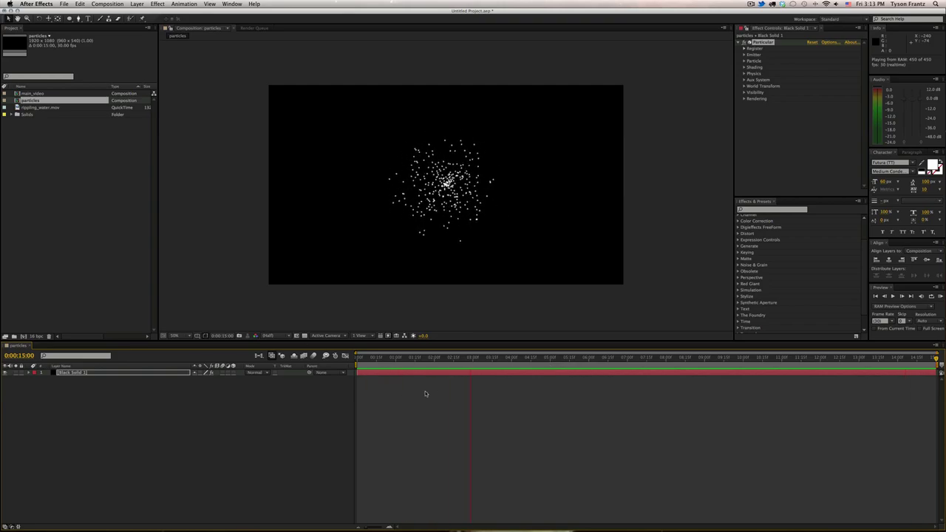
left_click(466, 395)
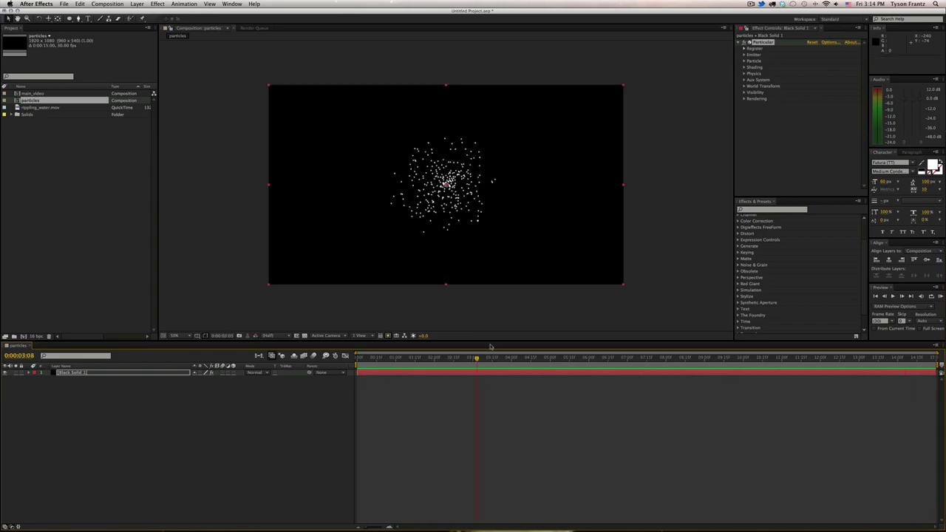
left_click_drag(490, 357, 664, 357)
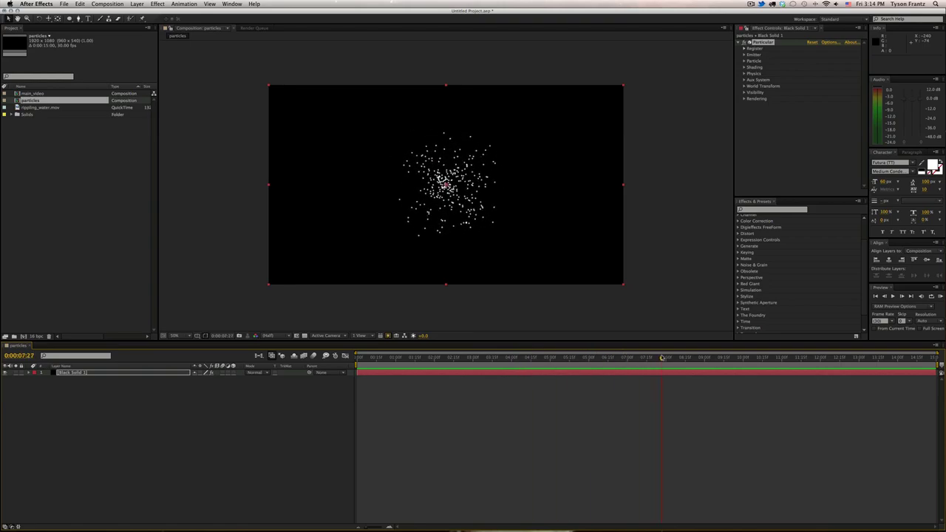
left_click(381, 417)
left_click_drag(409, 357, 428, 359)
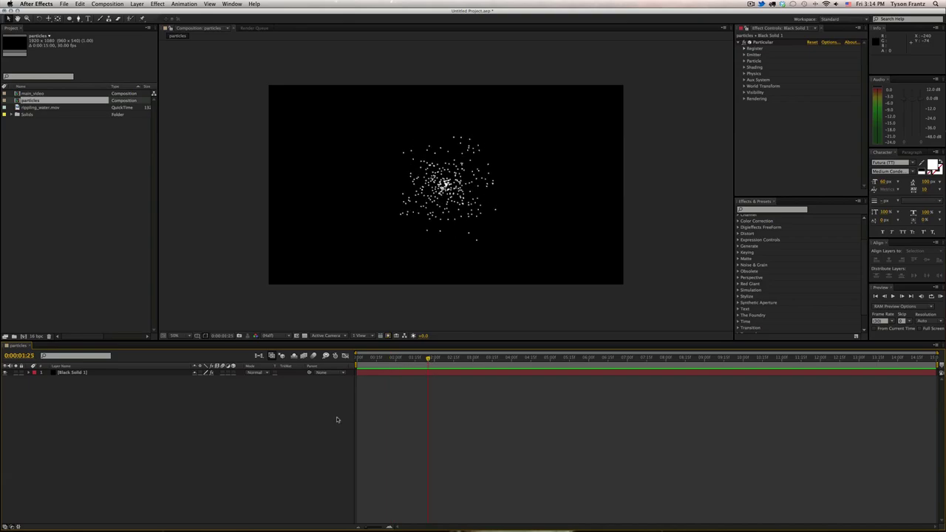
Select Black Solid 1 and pre-compose it into a new precomp.
left_click(86, 374)
left_click(116, 404)
left_click(105, 375)
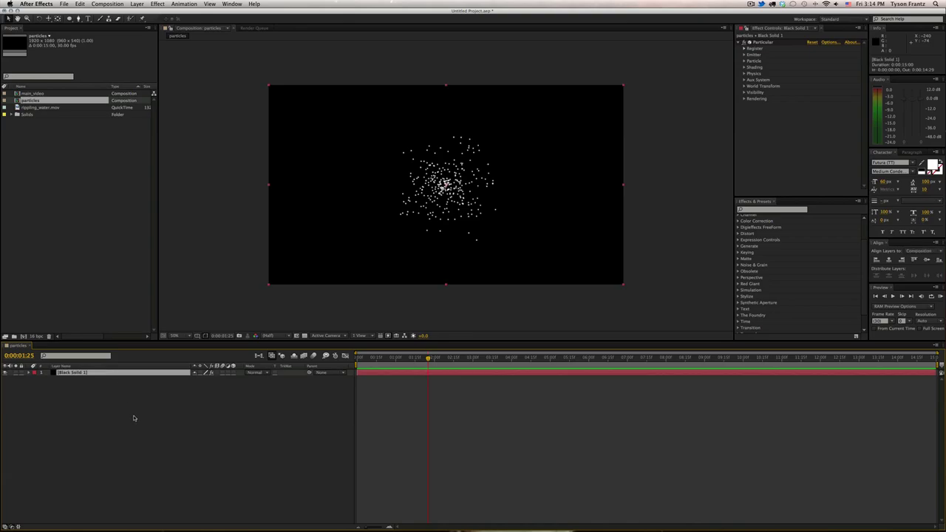
left_click(123, 397)
left_click(105, 373)
left_click_drag(191, 366, 158, 370)
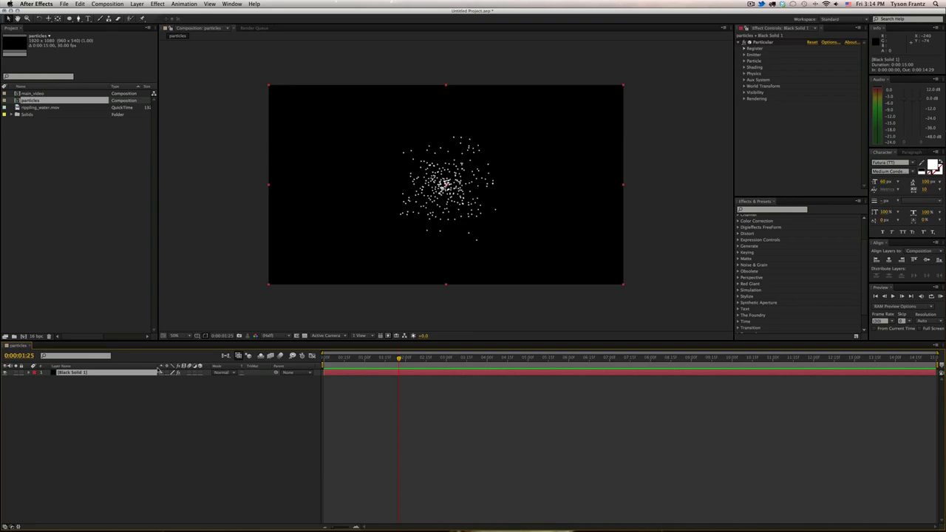
key("super+shift+c")
type("particular")
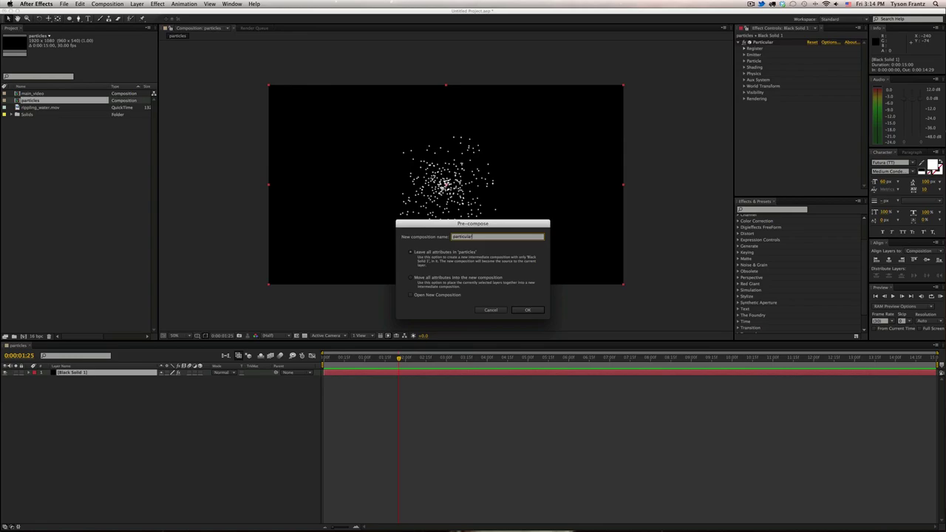
key("Return")
left_click(439, 406)
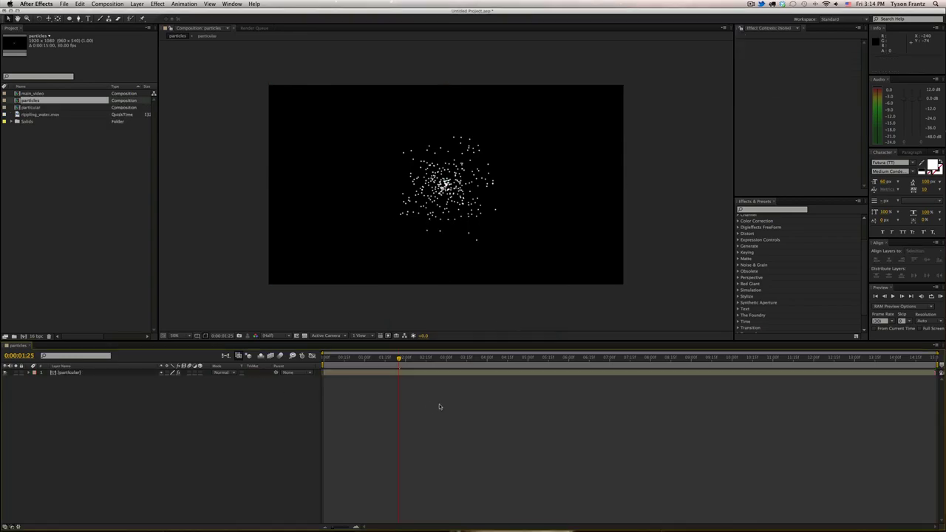
Undo that pre-compose, redo it with the name 'particular', and scrub through the animation.
key("super+z")
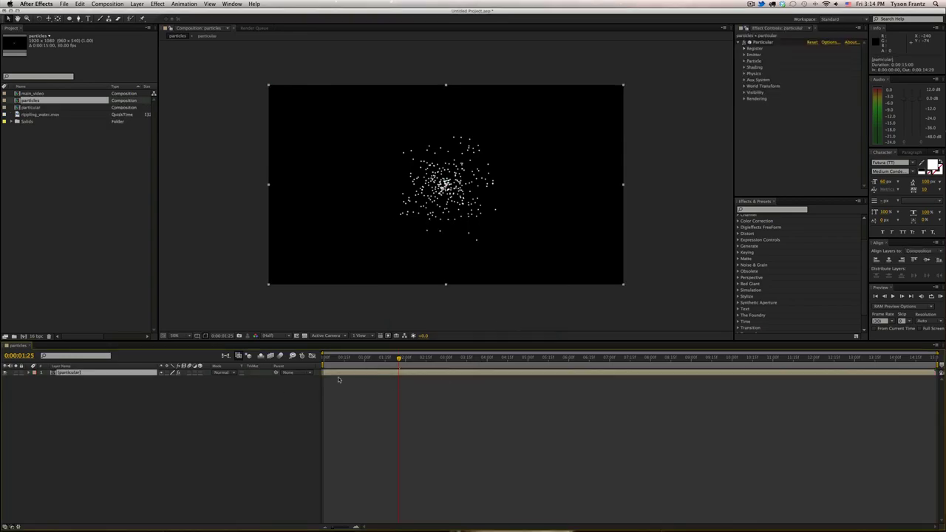
key("super+shift+c")
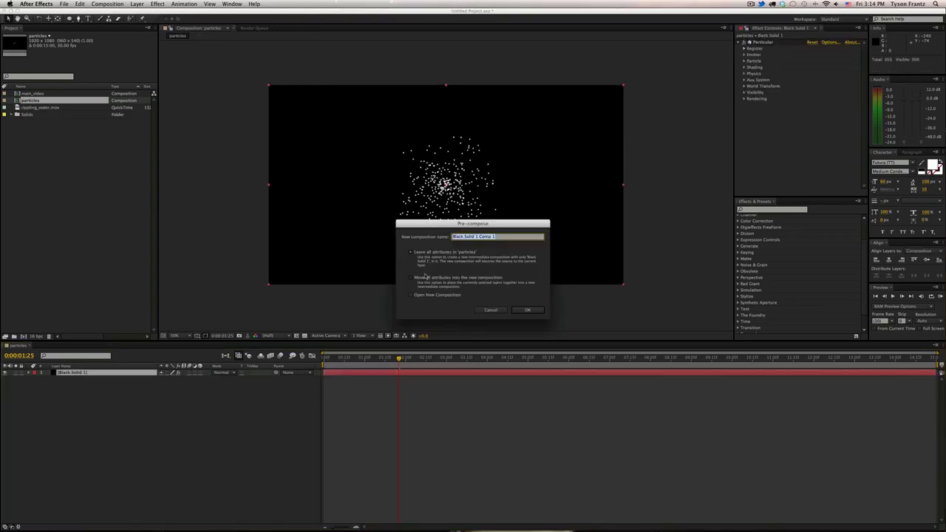
type("particular")
key("Return")
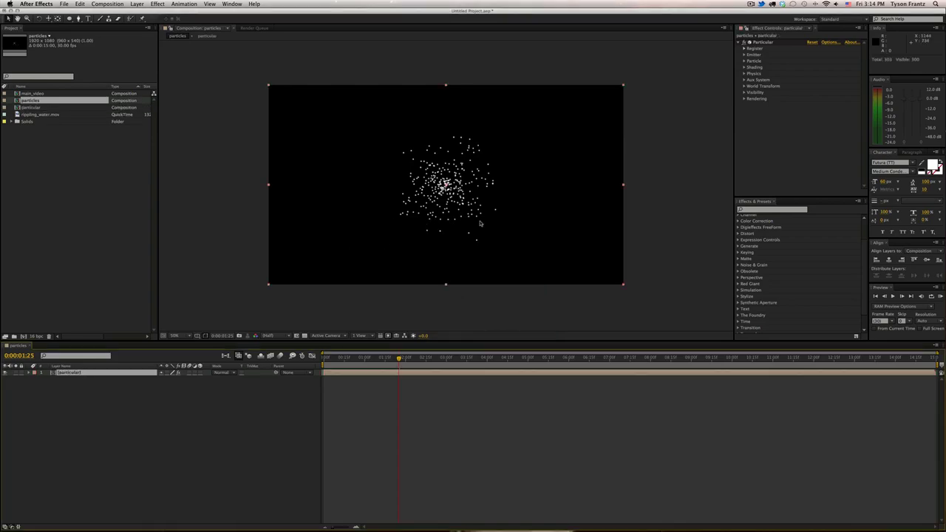
left_click_drag(399, 358, 630, 378)
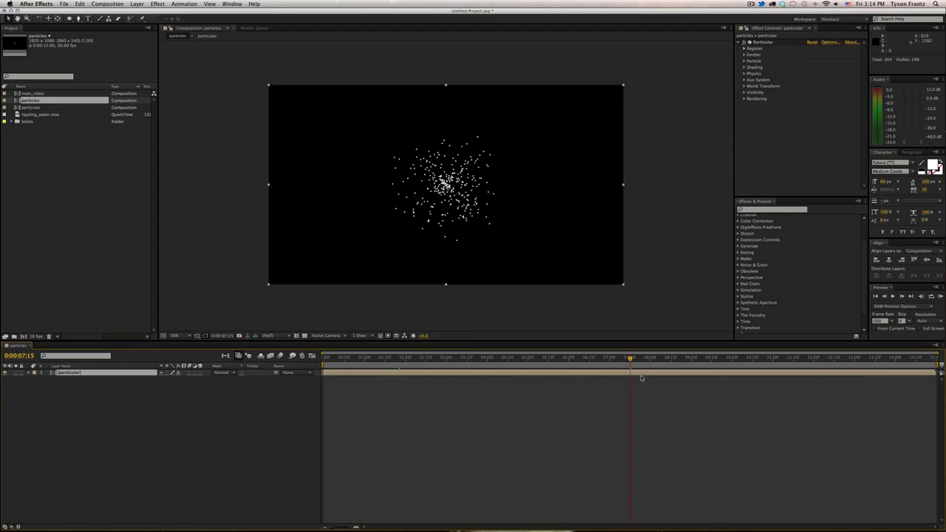
Split the particular layer at 7:15, then move the second half to 0:00 and extend the first half to the comp end.
key("super+shift+d")
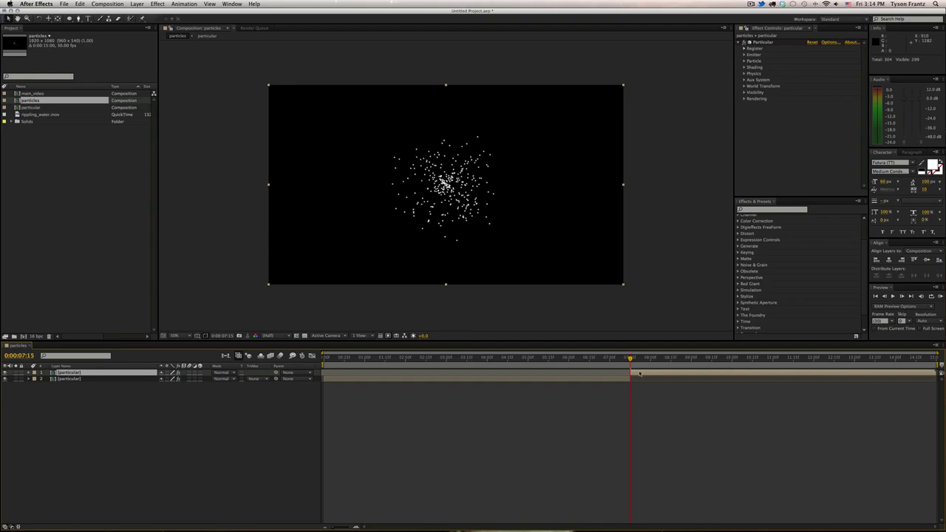
key("Home")
key("bracketleft")
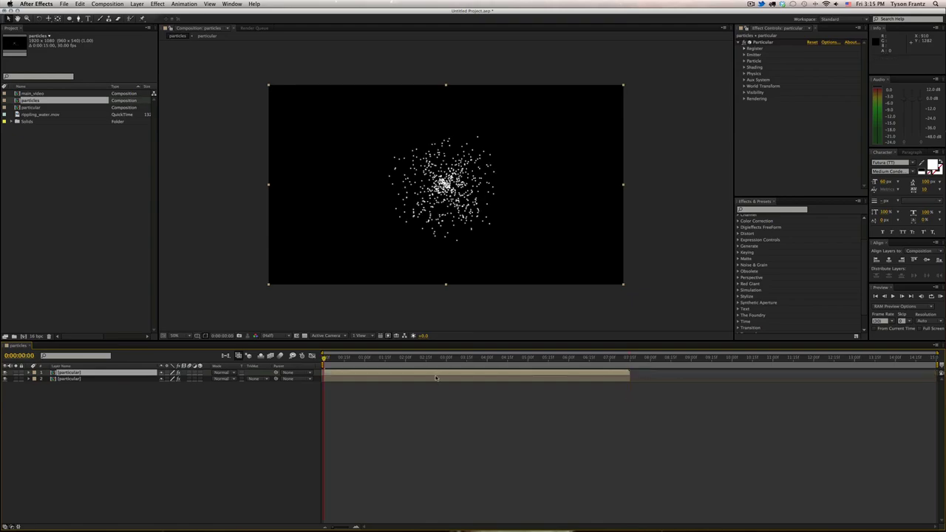
left_click(435, 380)
key("End")
key("bracketright")
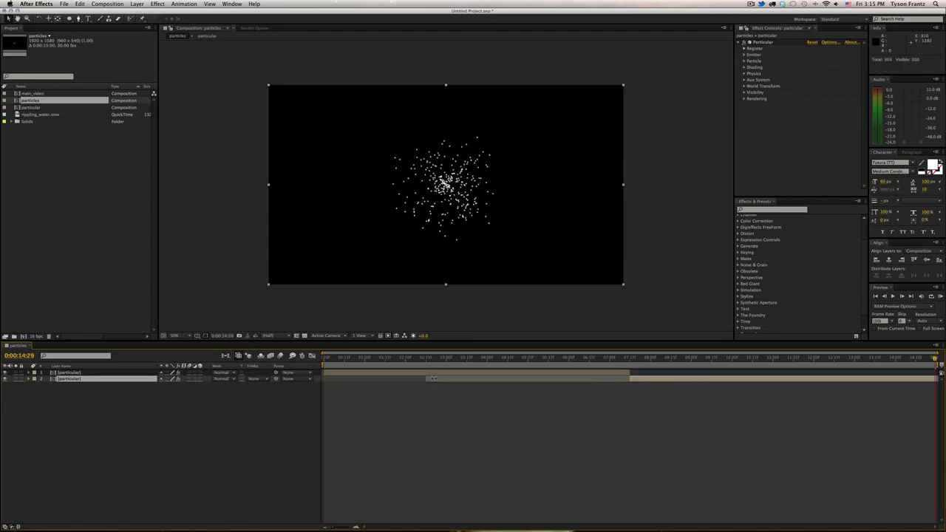
Slide the lower particular layer so it starts at 6:15.
key("alt+Home")
left_click_drag(436, 379, 739, 382)
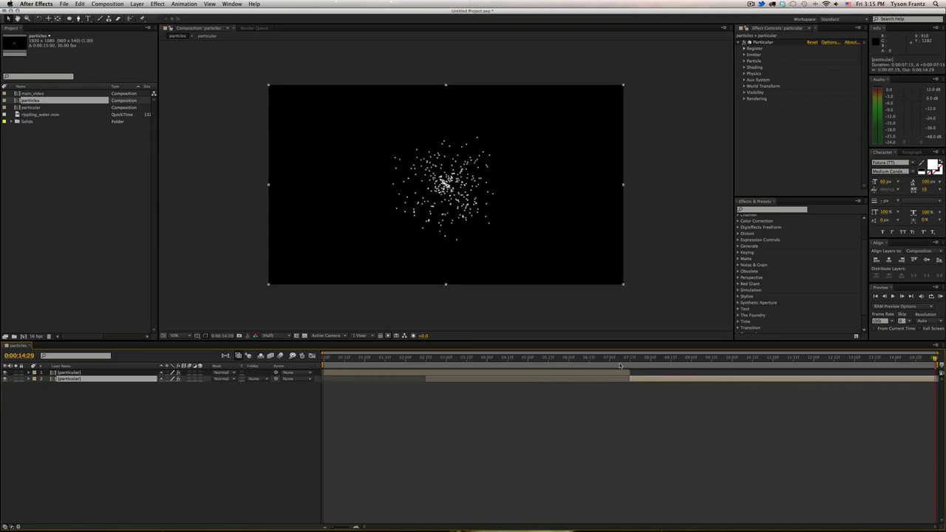
left_click_drag(619, 360, 589, 366)
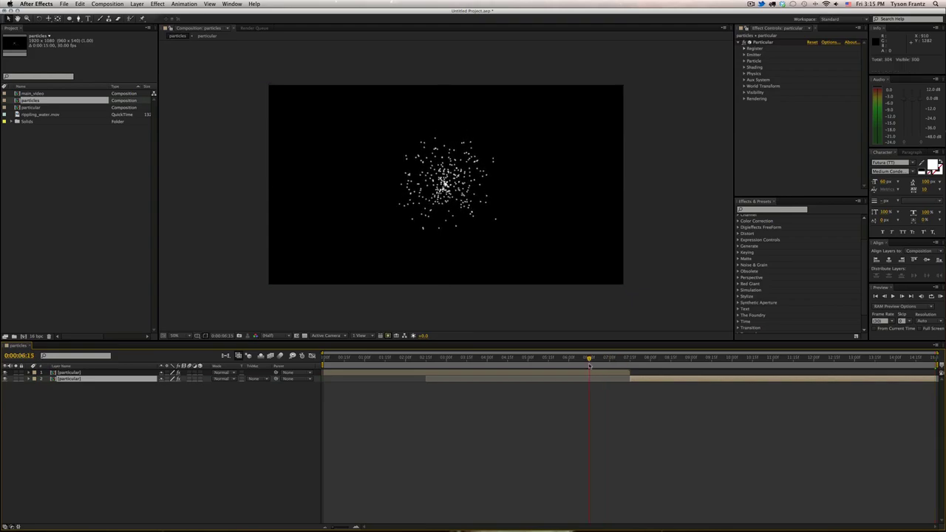
left_click(637, 378)
left_click_drag(653, 380, 619, 381)
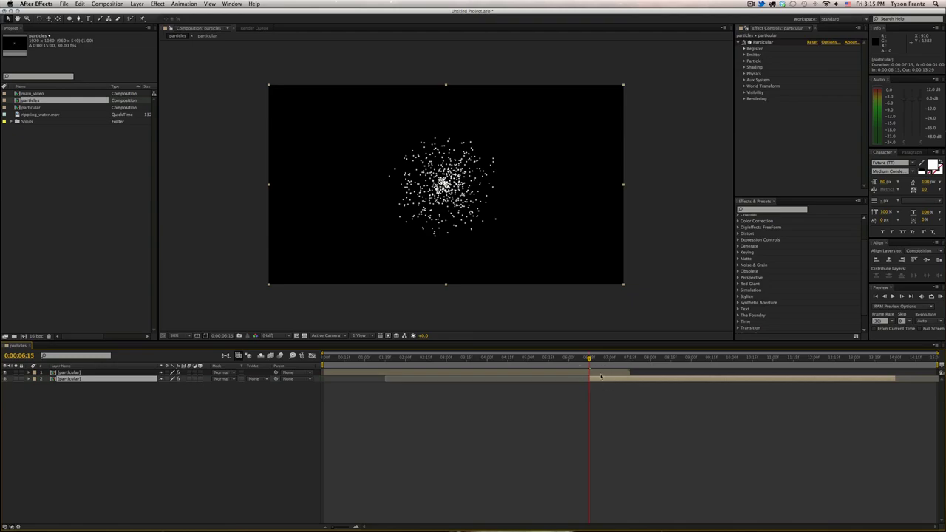
Set the particles comp duration to 0:00:14:00 and check the frames after the overlap.
key("super+k")
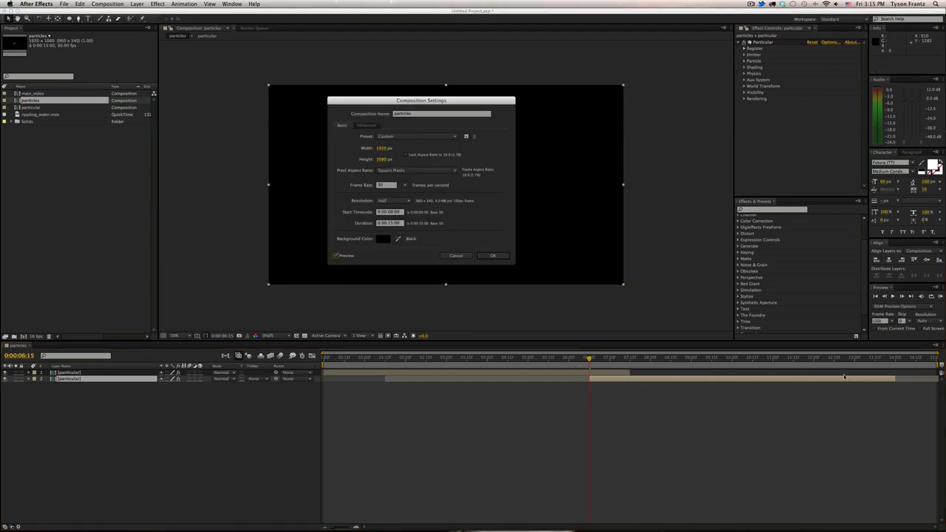
key("Return")
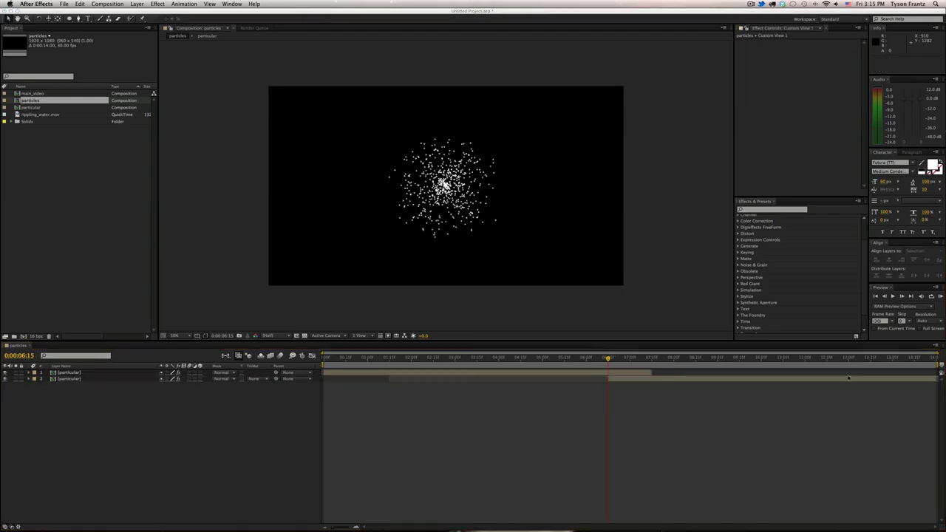
mouse_move(609, 358)
left_mouse_down()
mouse_move(661, 358)
mouse_move(598, 358)
mouse_move(608, 358)
left_mouse_up()
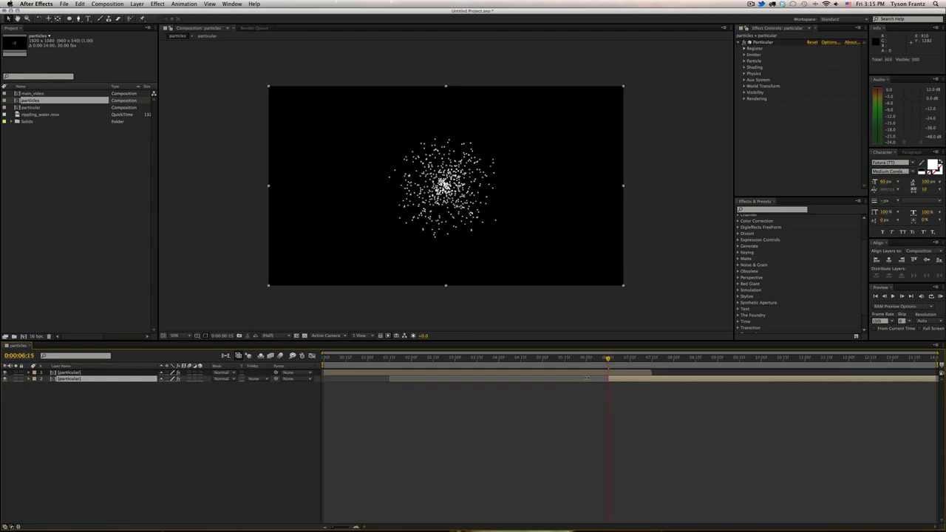
Add an Opacity keyframe to the top layer, then reveal the lower layer's Opacity at the overlap.
left_click(590, 374)
key("alt+shift+t")
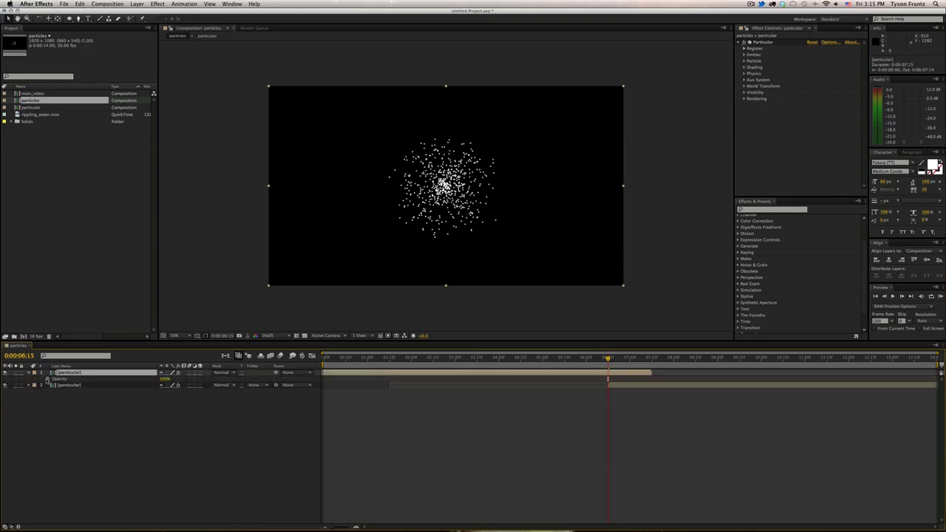
left_click_drag(616, 359, 650, 359)
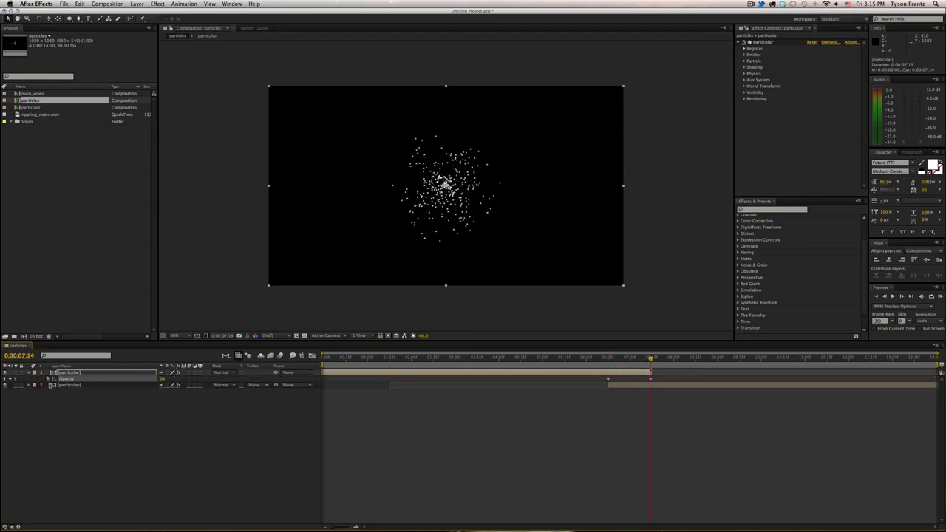
left_click(65, 385)
key("alt+shift+t")
left_click_drag(636, 359, 612, 360)
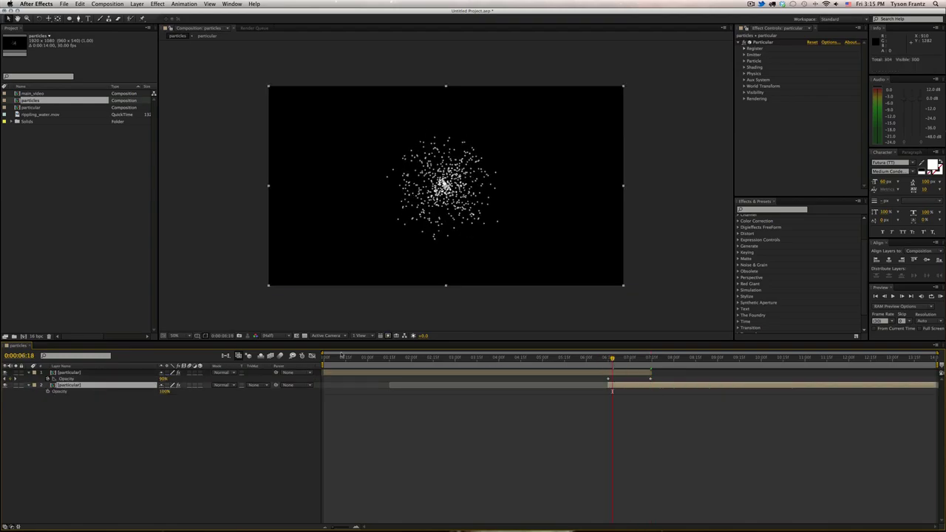
left_click(304, 336)
left_click(304, 336)
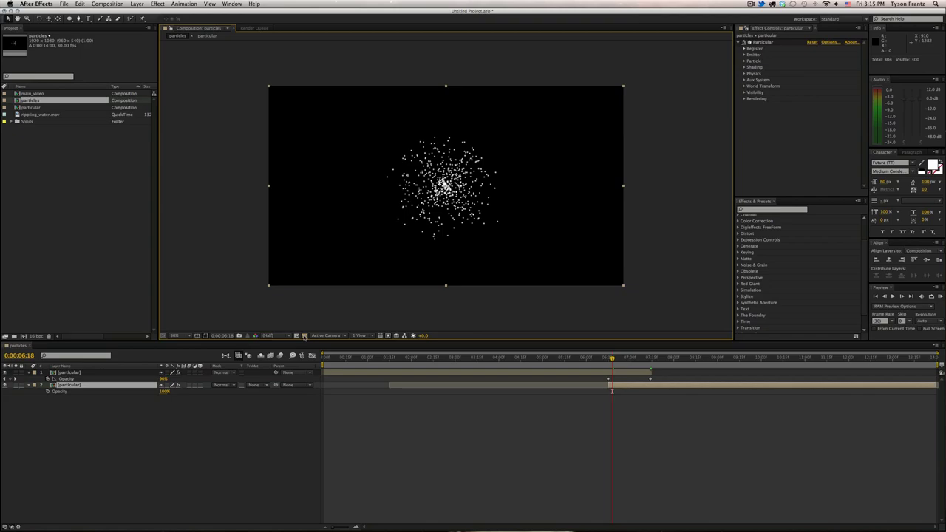
Keyframe the lower layer's Opacity from its in-point, moving the keyframe to about 7:00.
left_click_drag(612, 359, 603, 359)
key("i")
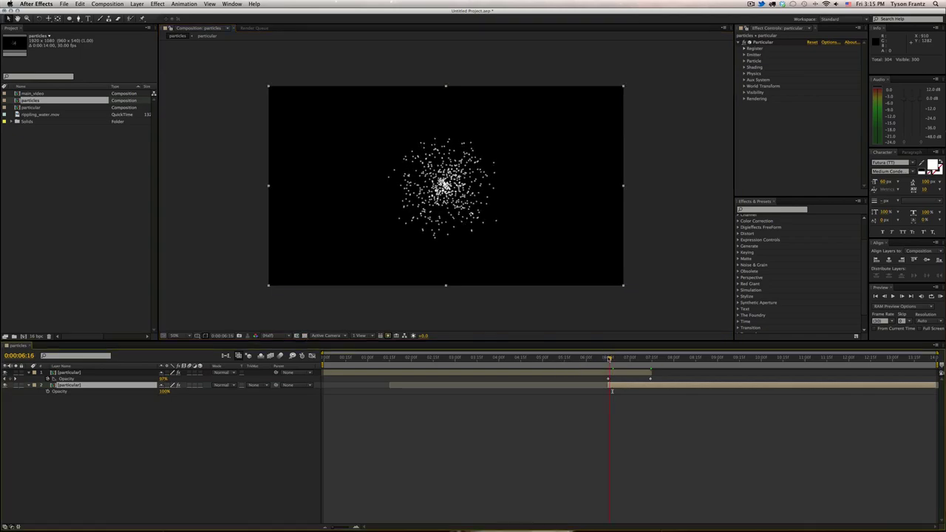
left_click(48, 391)
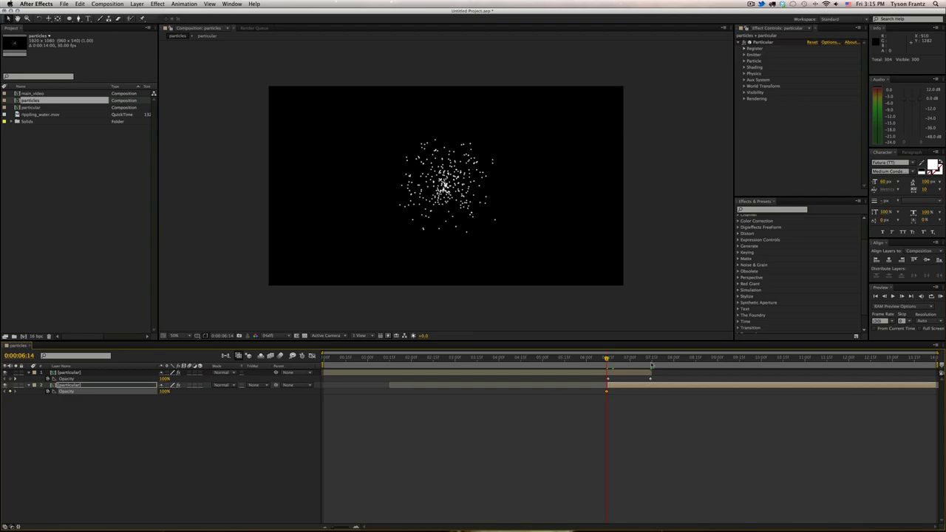
left_click_drag(608, 392, 650, 395)
left_click_drag(161, 391, 166, 392)
left_click(607, 392)
left_click_drag(607, 358, 639, 392)
Trim the lower layer's start to the current time and apply Easy Ease to the Opacity keyframes.
left_click(620, 393)
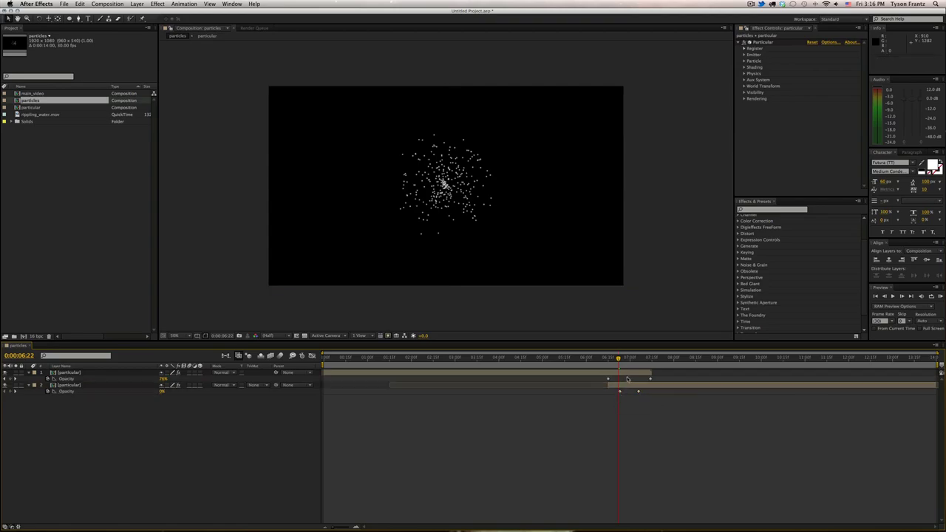
key("alt+bracketleft")
right_click(607, 380)
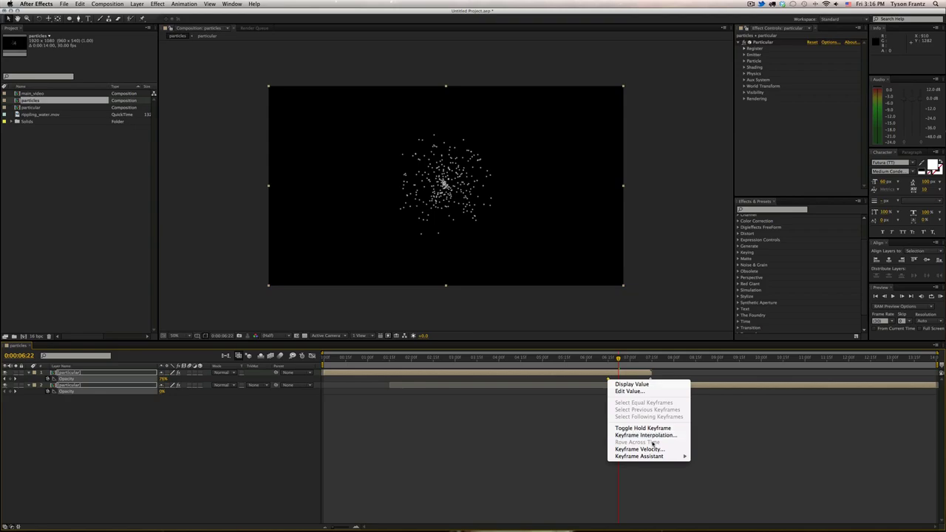
mouse_move(655, 456)
left_click(714, 478)
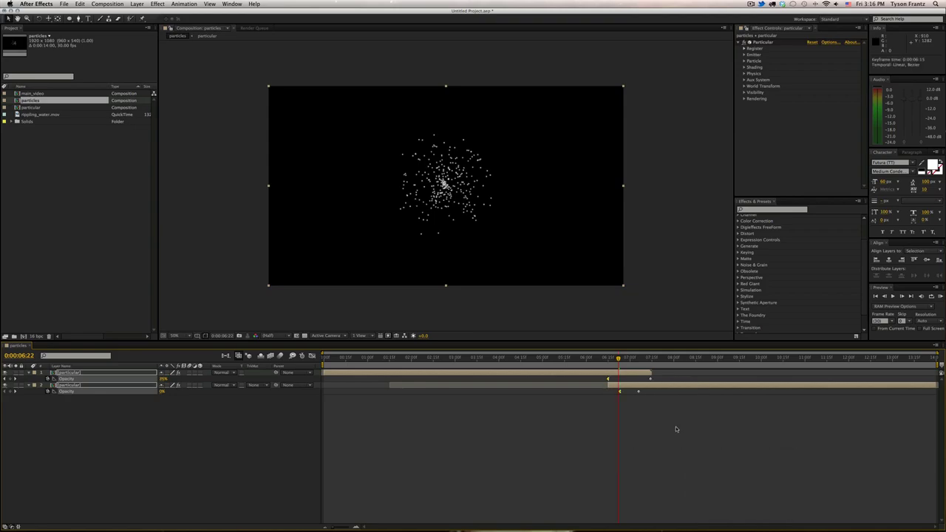
left_click_drag(675, 419, 641, 395)
right_click(638, 392)
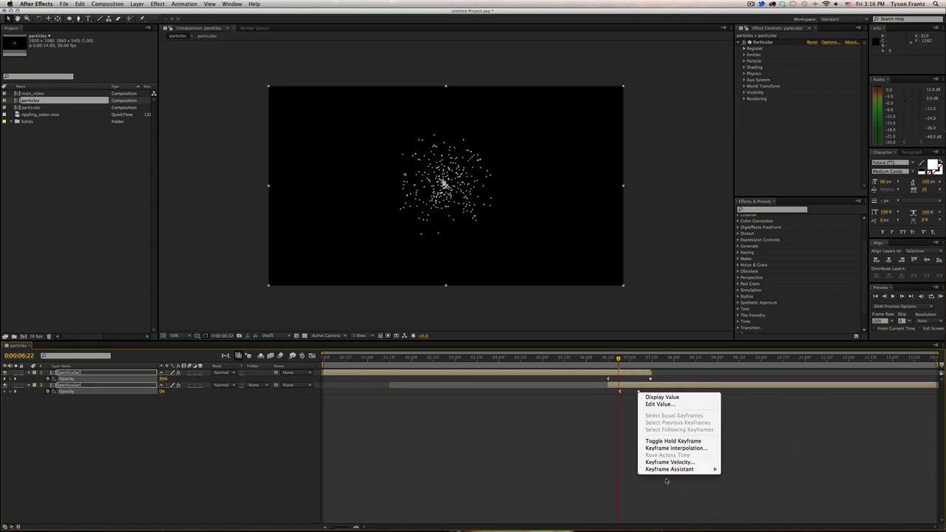
mouse_move(687, 463)
left_click(747, 491)
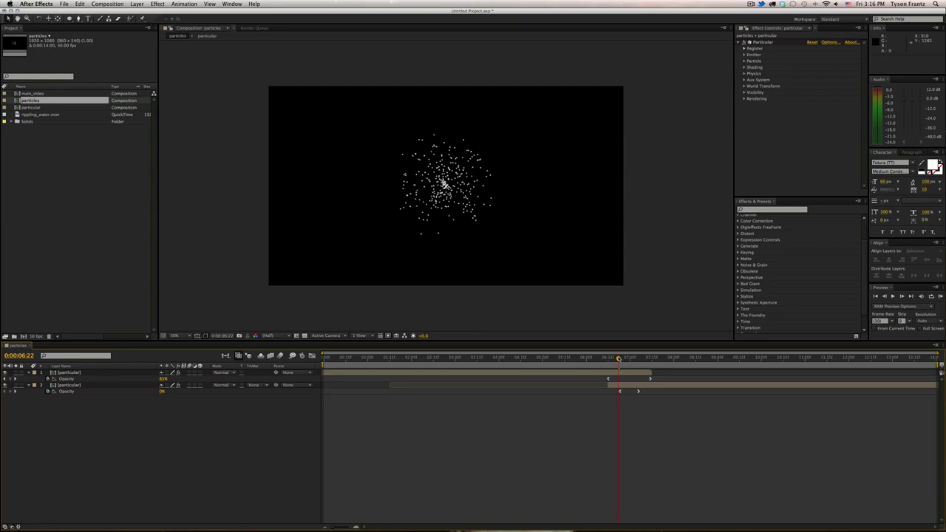
Align the lower layer's fade-in keyframe with the crossfade, then RAM-preview the 14-second comp.
mouse_move(619, 358)
left_mouse_down()
mouse_move(635, 358)
mouse_move(612, 358)
left_mouse_up()
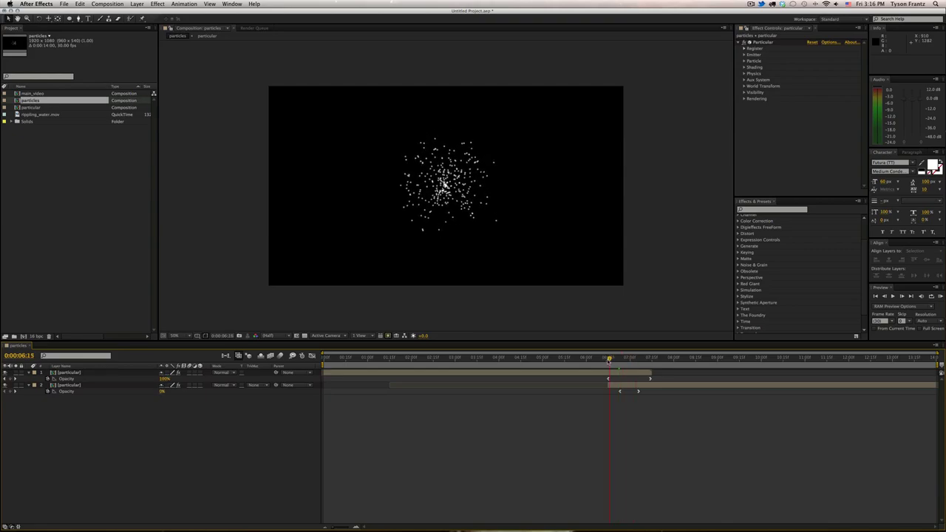
left_click_drag(620, 392, 608, 392)
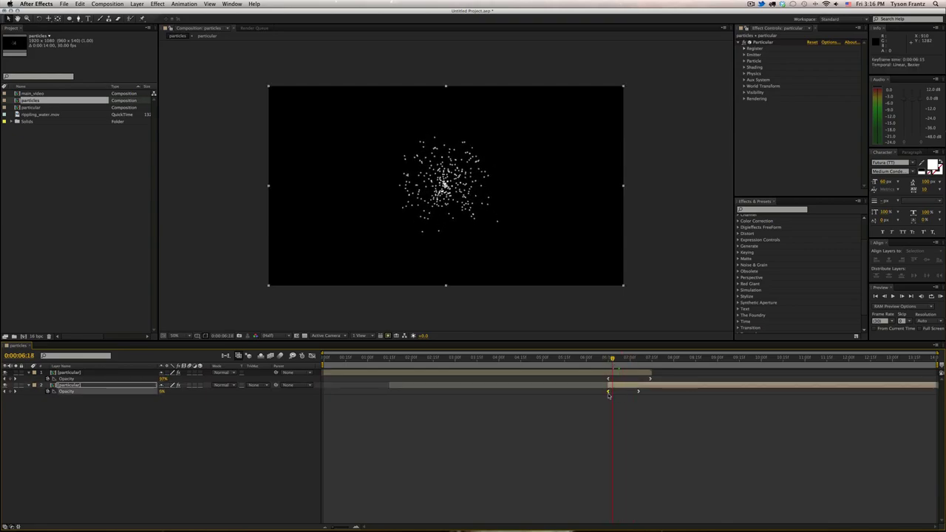
left_click_drag(612, 357, 644, 359)
key("space")
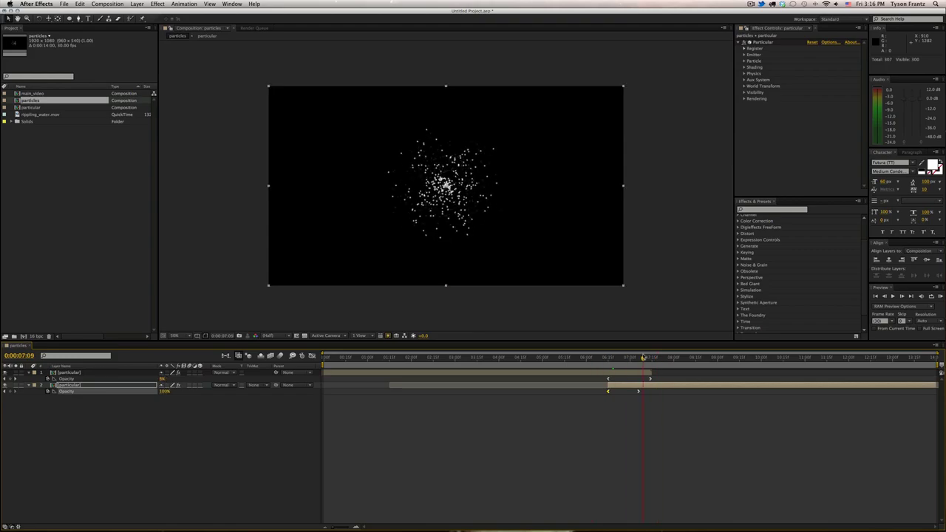
key("KP_0")
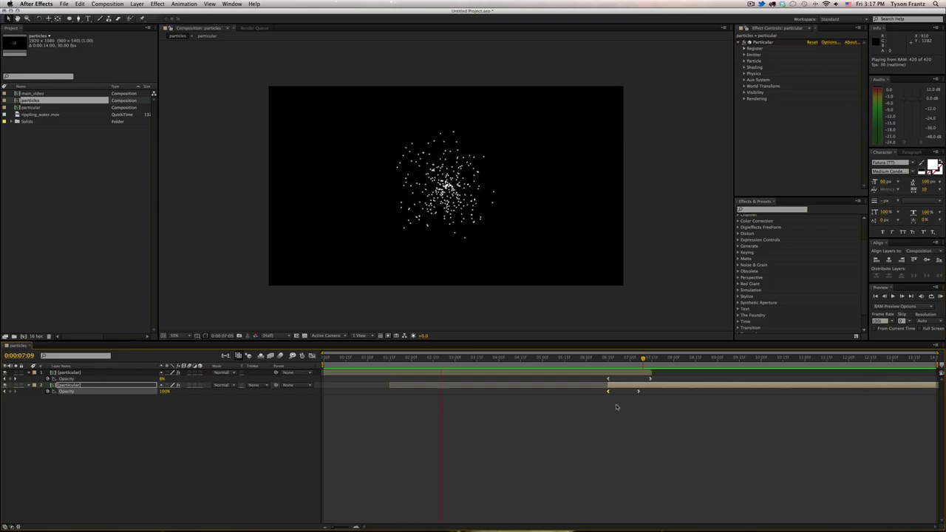
left_click(606, 412)
left_click_drag(642, 358, 579, 362)
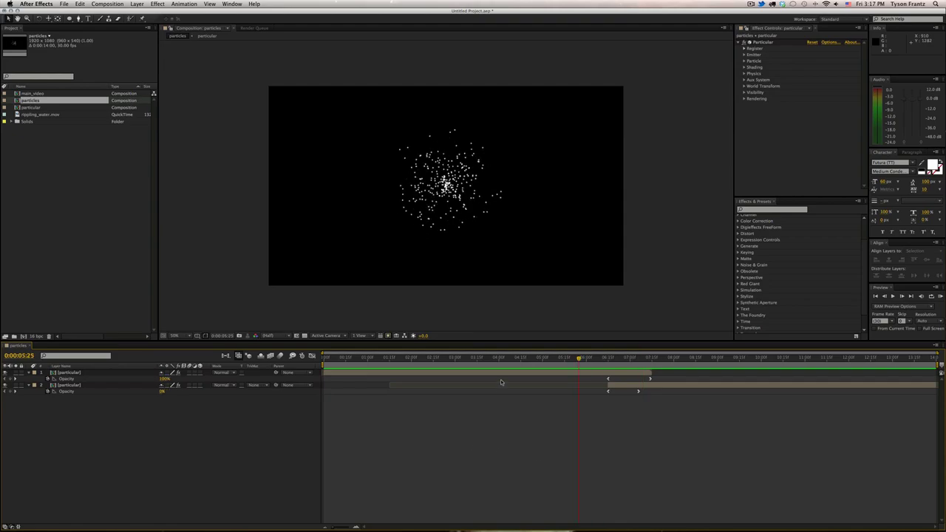
left_click(565, 360)
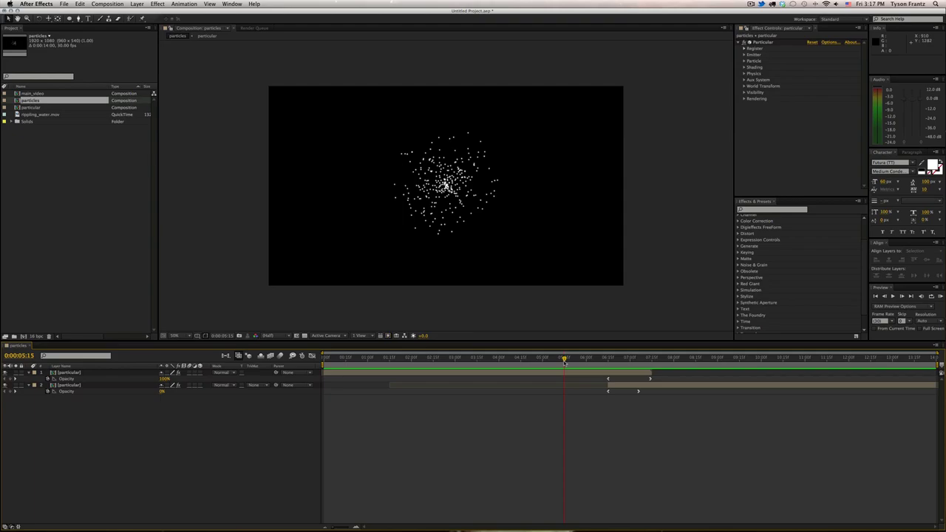